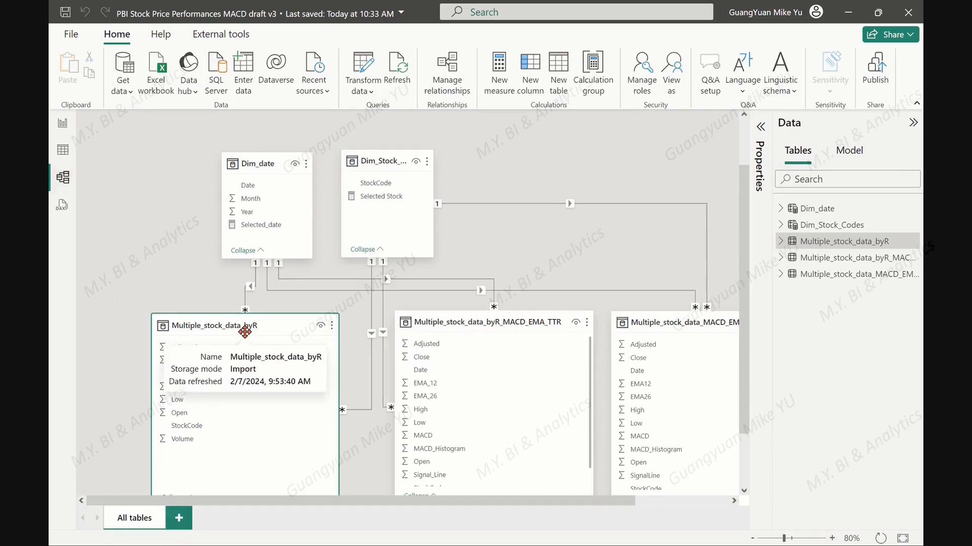
Open the report's stock prices summary page and filter its table by CSCO, ERIC, JNPR, NOK and QCOM in turn, ending on NOK
left_click(63, 123)
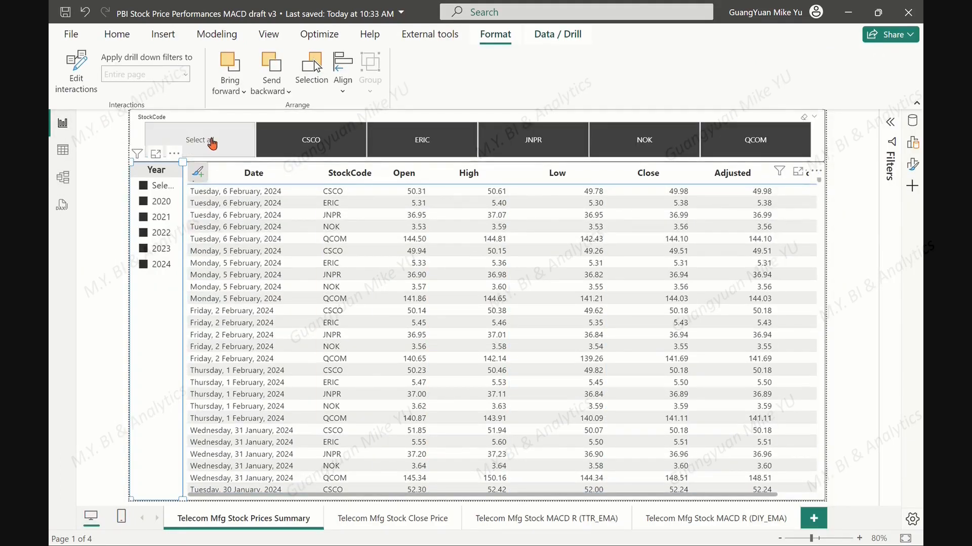
left_click(314, 140)
left_click(408, 140)
left_click(533, 140)
left_click(644, 141)
left_click(755, 146)
left_click(644, 141)
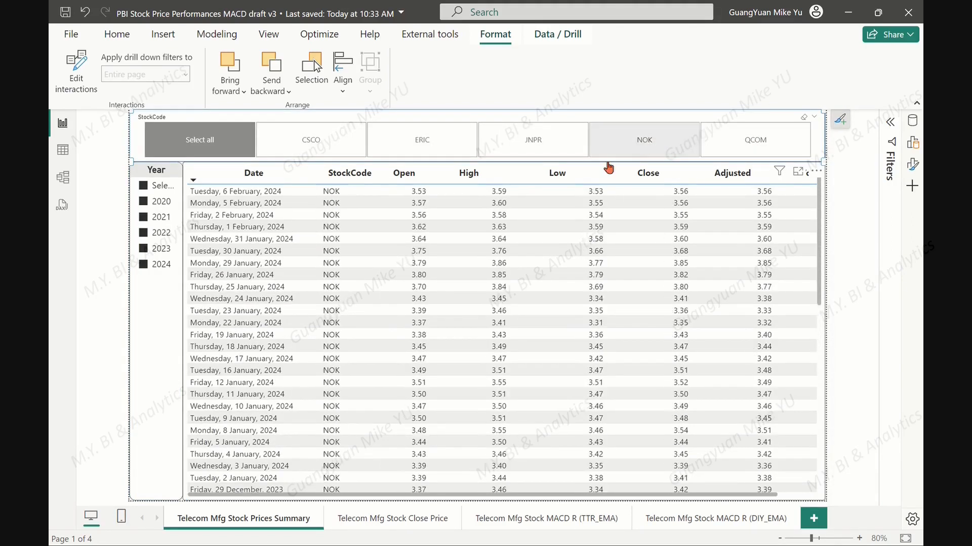
Filter the stock prices summary table by each year from 2020 to 2024 in turn
left_click(144, 202)
left_click(143, 218)
left_click(144, 232)
left_click(144, 249)
left_click(143, 264)
On the Telecom Mfg Stock Close Price page, view the closing price chart for each stock code, ending on NOK
left_click(418, 521)
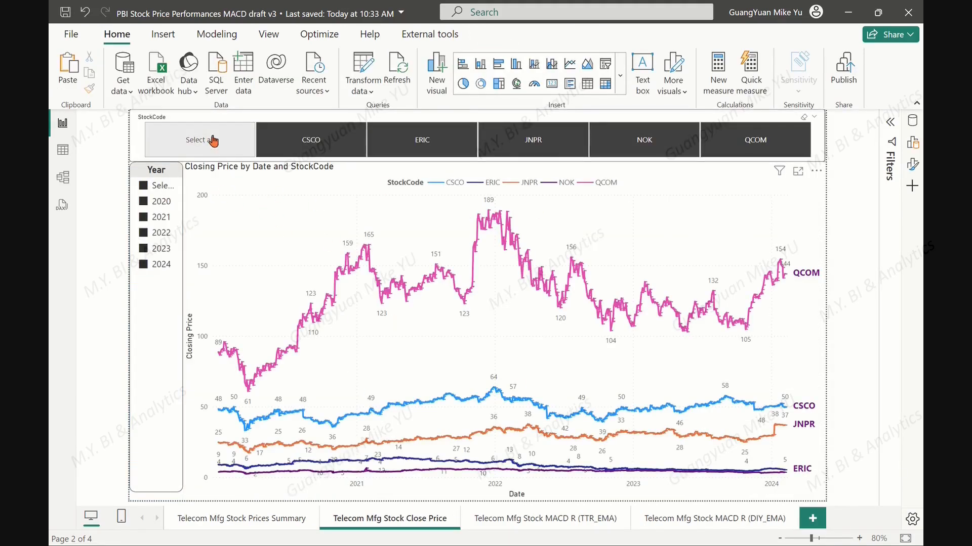
left_click(189, 138)
left_click(310, 143)
left_click(426, 148)
left_click(537, 144)
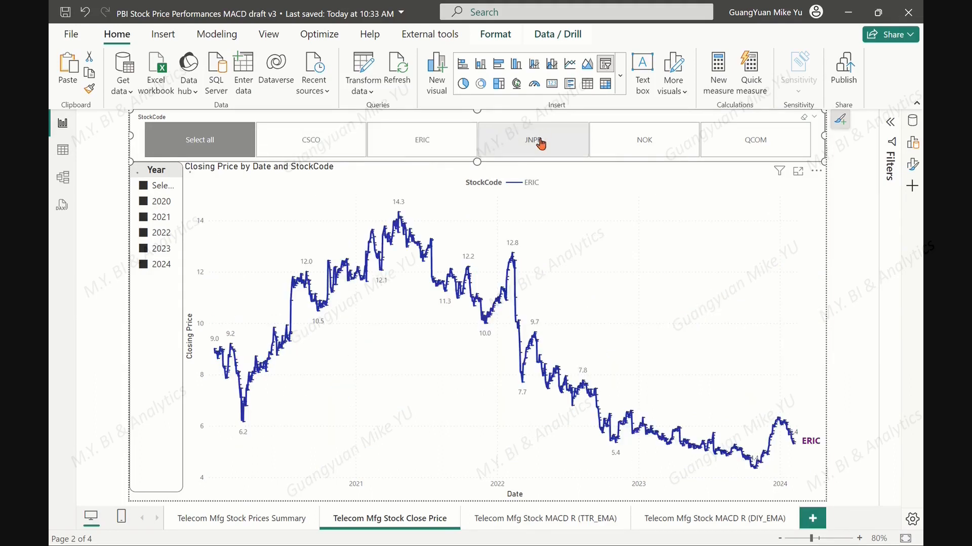
left_click(650, 144)
left_click(753, 144)
left_click(619, 151)
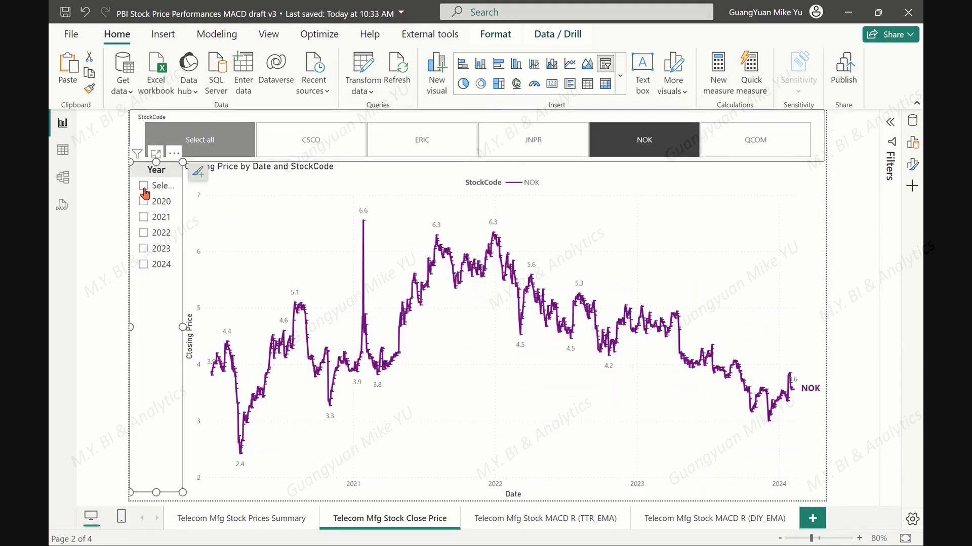
View the NOK closing price chart for each year from 2020 to 2024 in turn
left_click(144, 201)
left_click(143, 216)
left_click(143, 233)
left_click(143, 249)
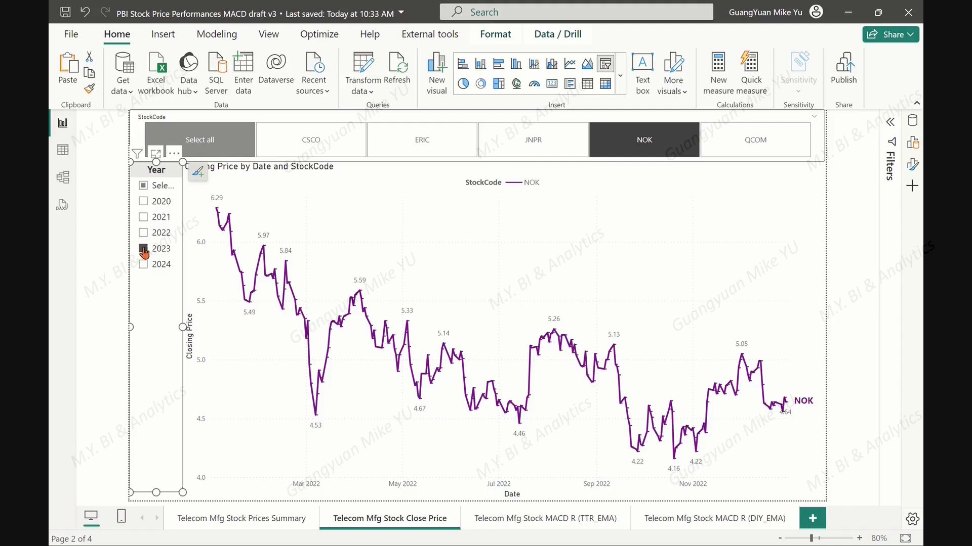
left_click(143, 264)
On the Telecom Mfg Stock MACD R (TTR_EMA) page, view the charts for ERIC, JNPR, NOK and QCOM, then return to NOK
left_click(605, 529)
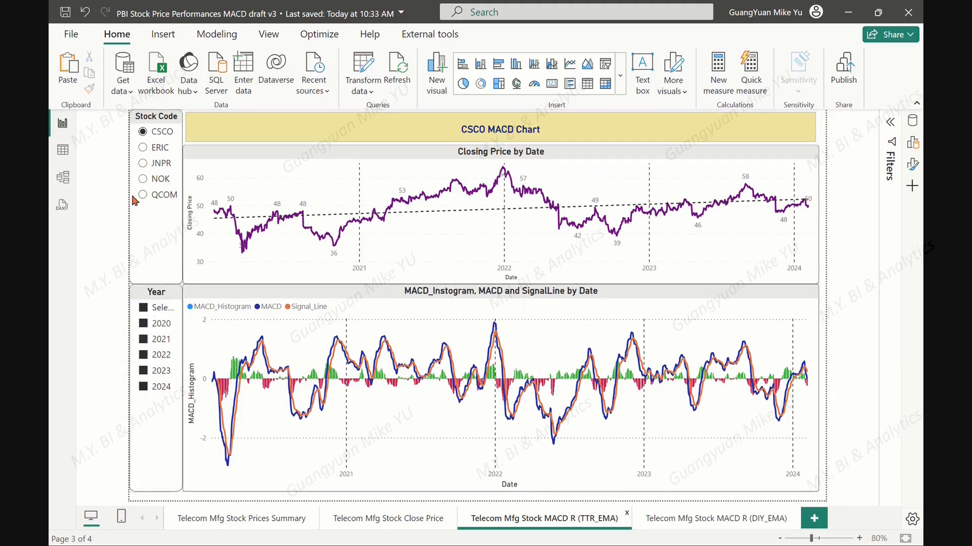
left_click(144, 148)
left_click(143, 164)
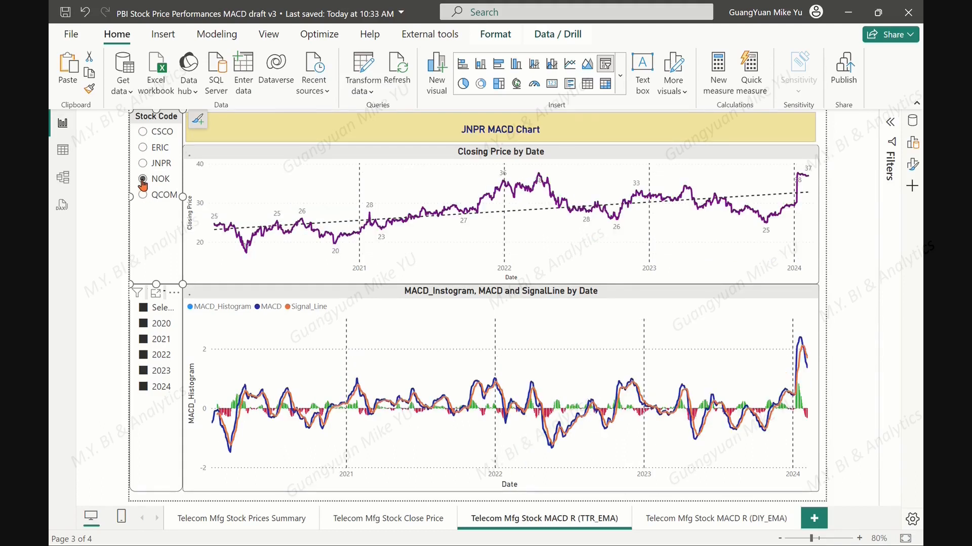
left_click(142, 180)
left_click(143, 196)
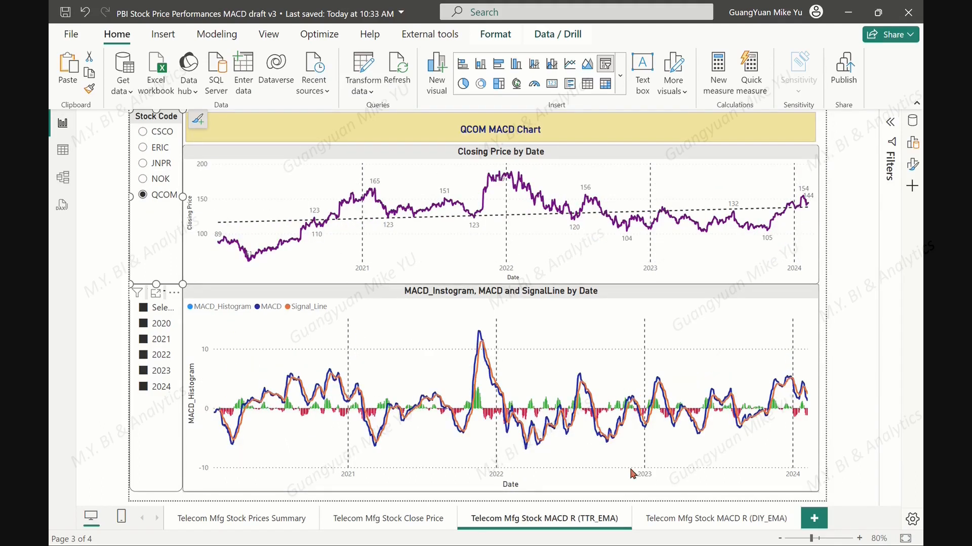
left_click(144, 180)
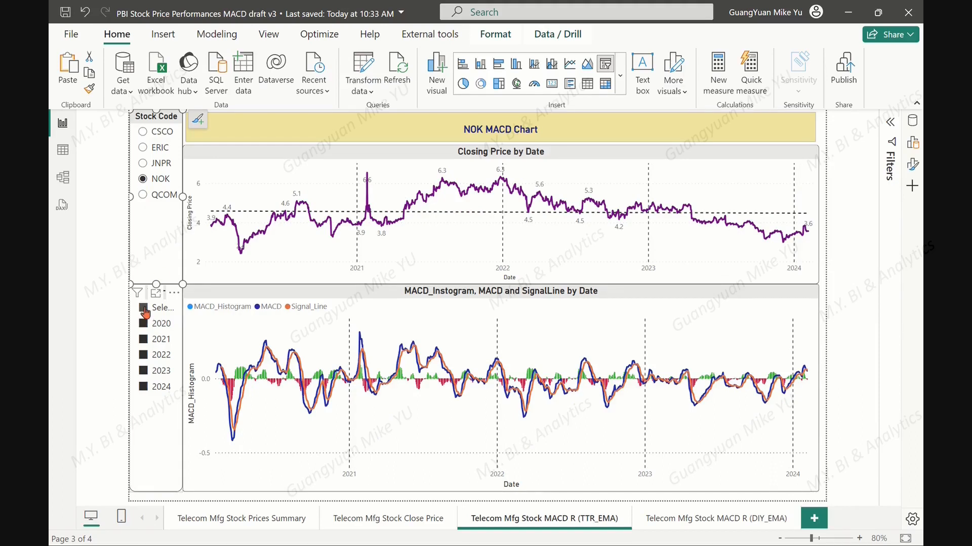
View the NOK MACD charts for each year from 2020 to 2024 in turn
left_click(144, 326)
left_click(145, 328)
left_click(143, 339)
left_click(144, 356)
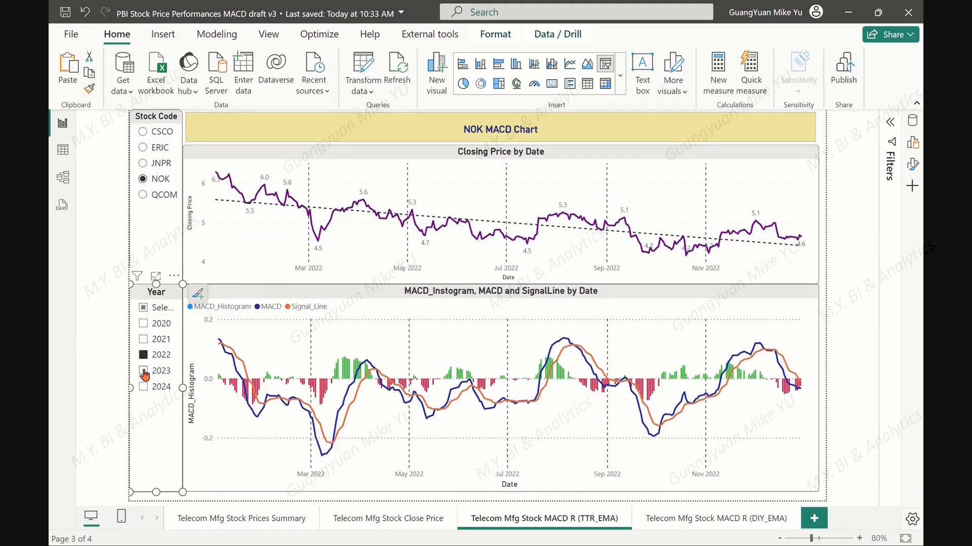
left_click(143, 372)
left_click(144, 389)
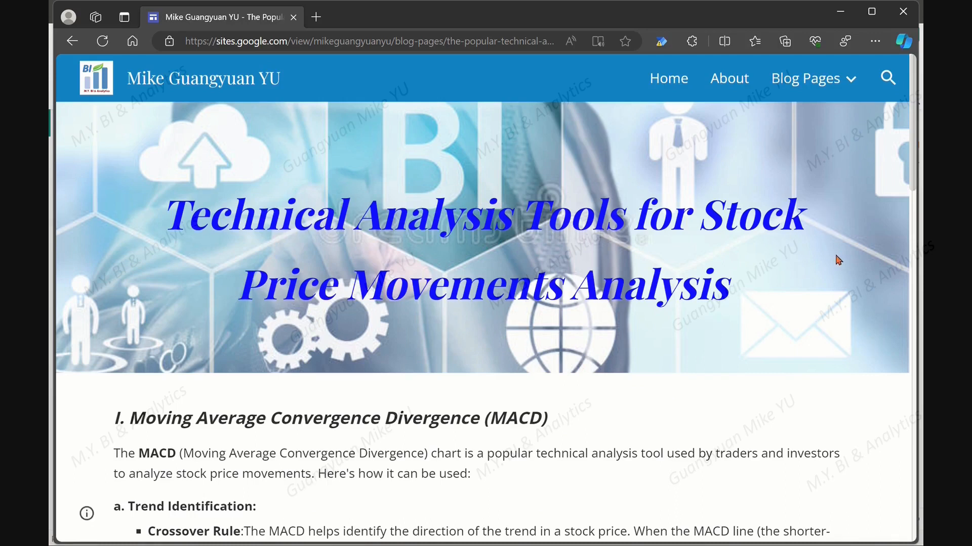
Read in the web article how MACD is used for trend identification, momentum, divergence and overbought or oversold conditions
scroll(838, 260, "down", 1)
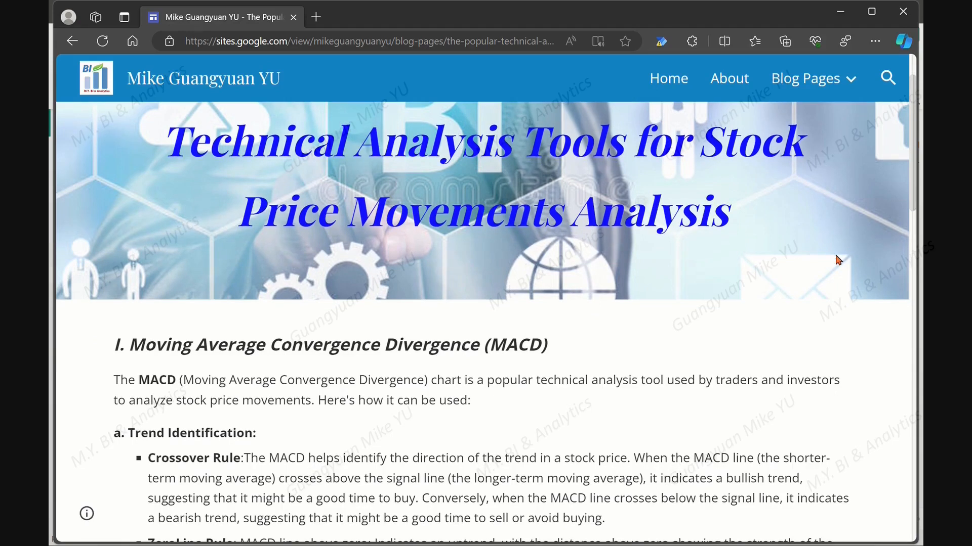
scroll(837, 260, "down", 1)
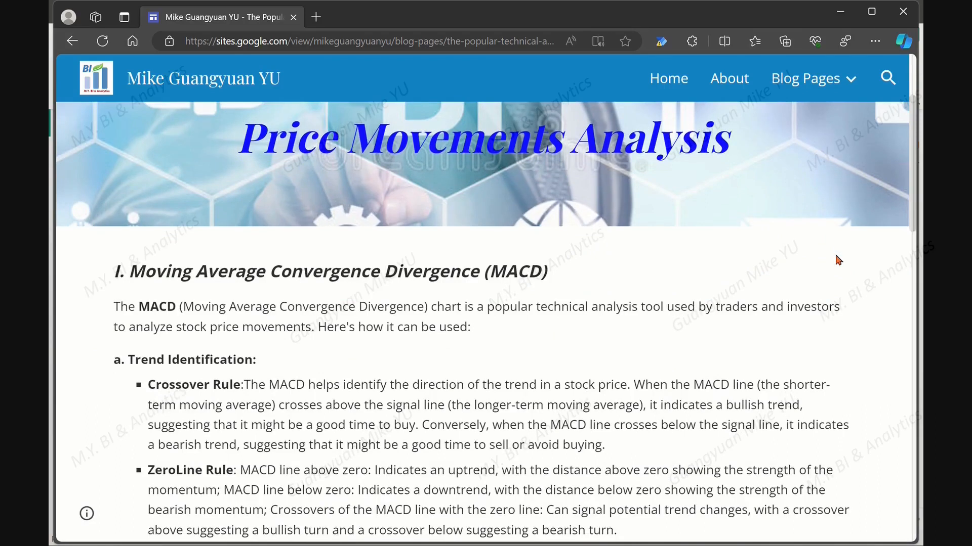
scroll(838, 260, "down", 1)
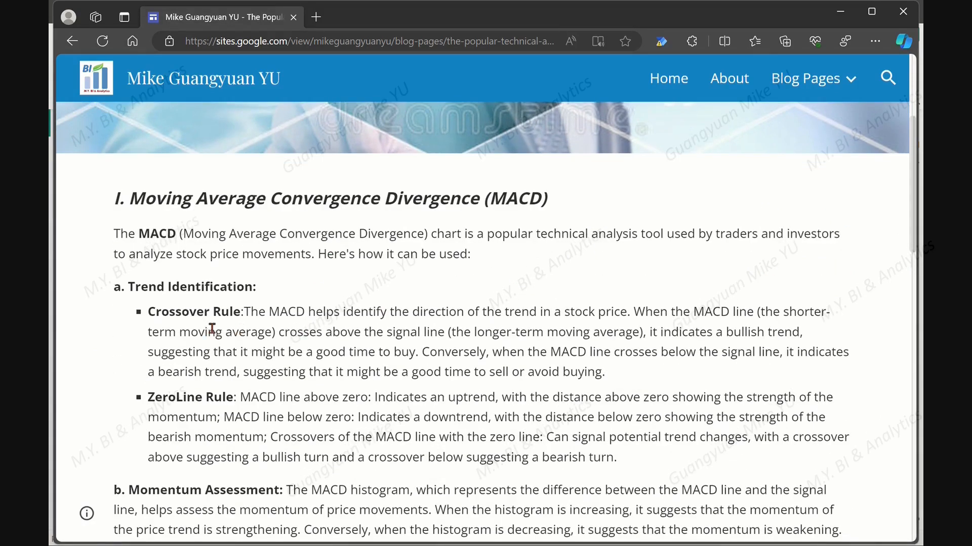
scroll(344, 374, "down", 2)
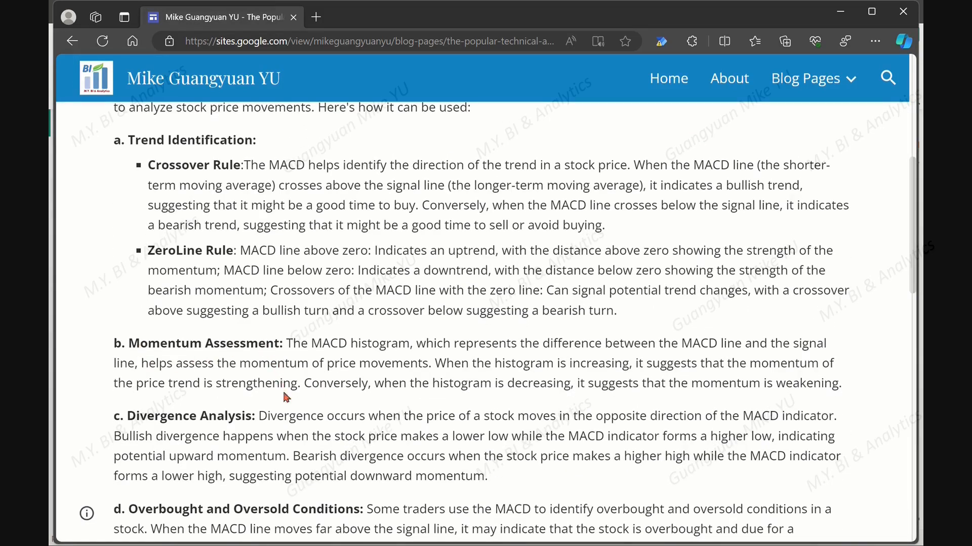
scroll(285, 409, "down", 1)
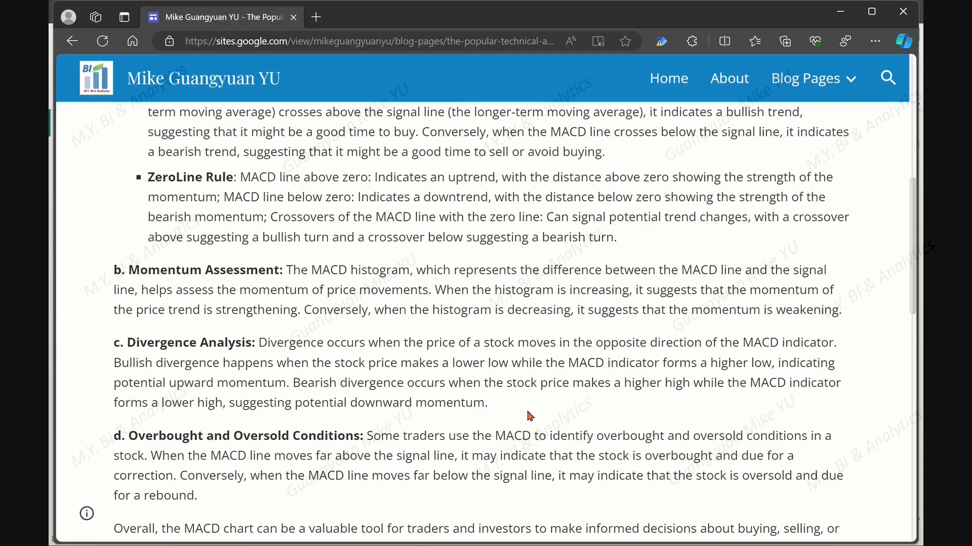
scroll(531, 409, "down", 1)
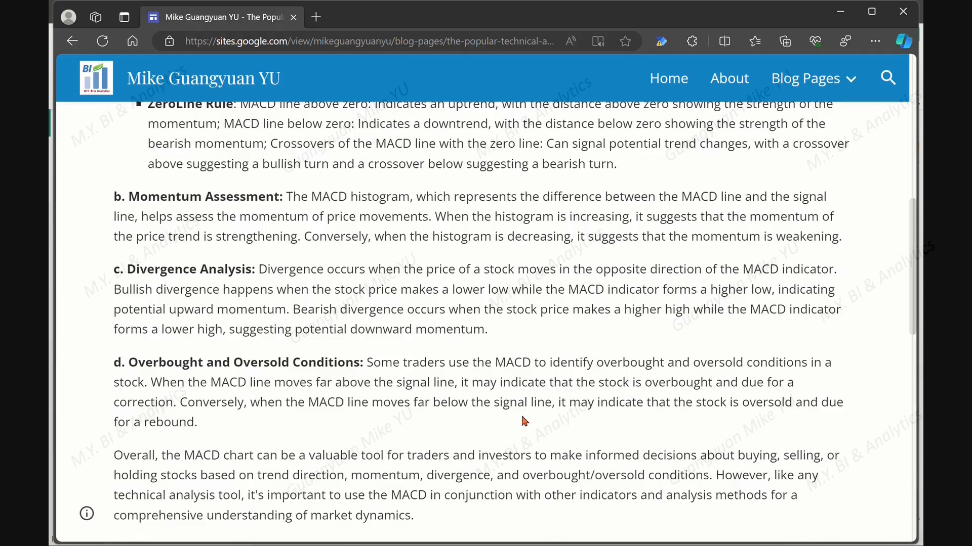
scroll(526, 424, "down", 1)
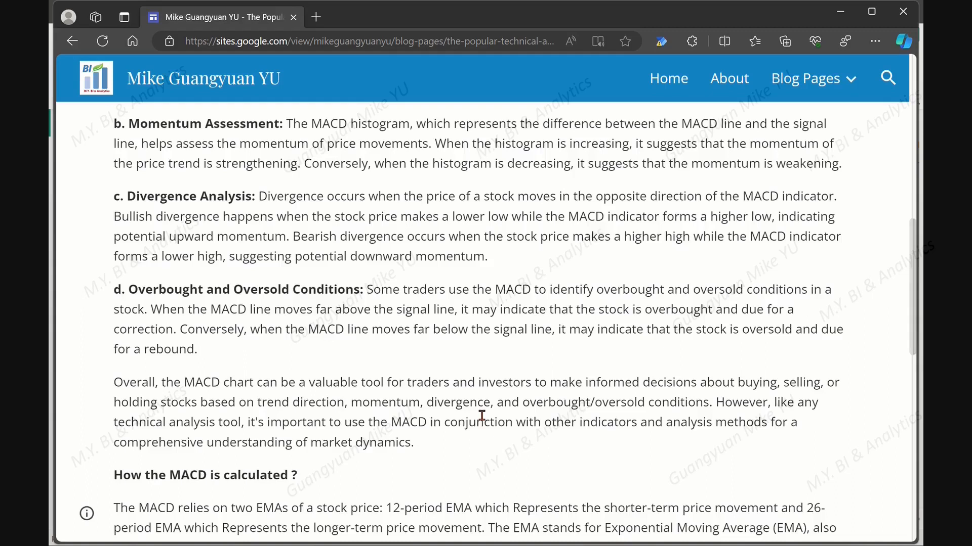
Read the article's section on how MACD is calculated, covering the EMA, MACD, signal line and histogram formulas
scroll(481, 415, "down", 3)
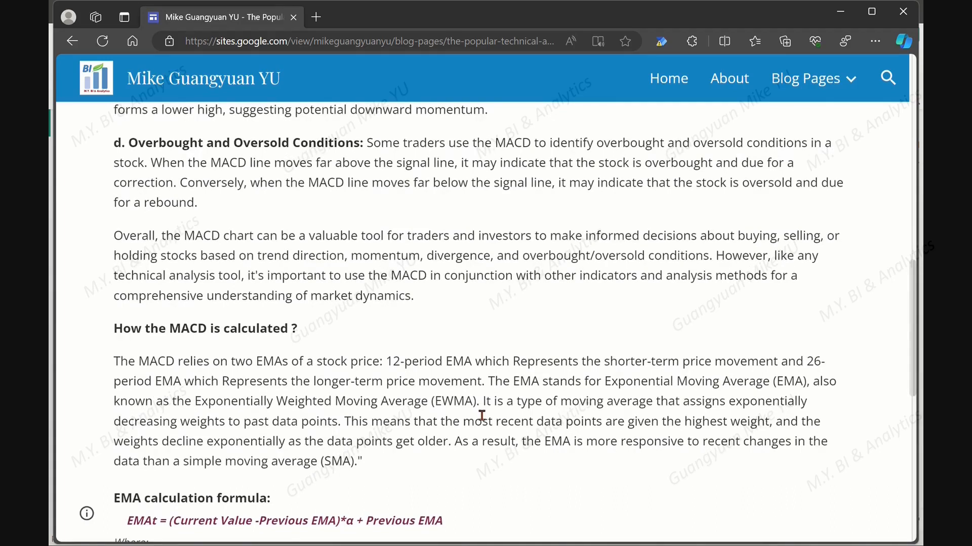
scroll(481, 415, "down", 3)
scroll(556, 402, "down", 2)
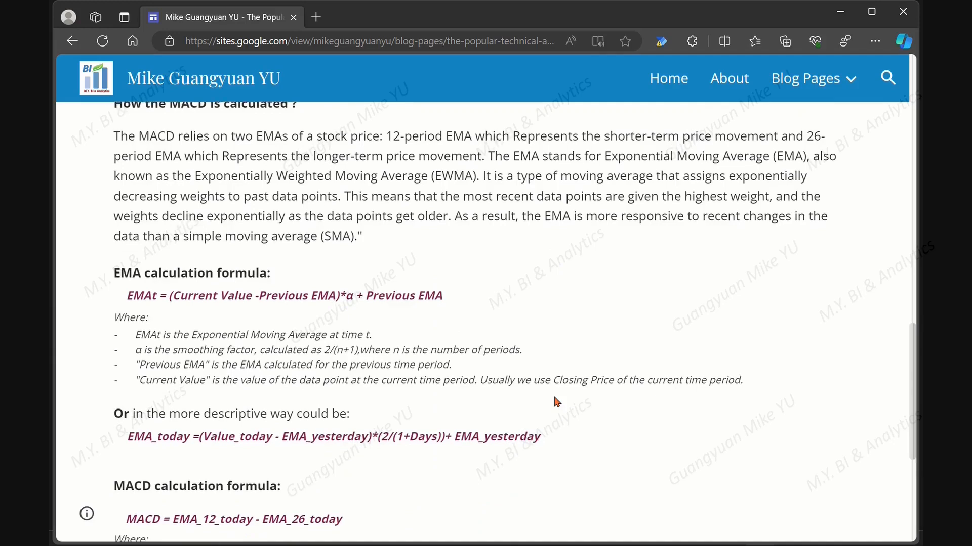
scroll(555, 403, "up", 2)
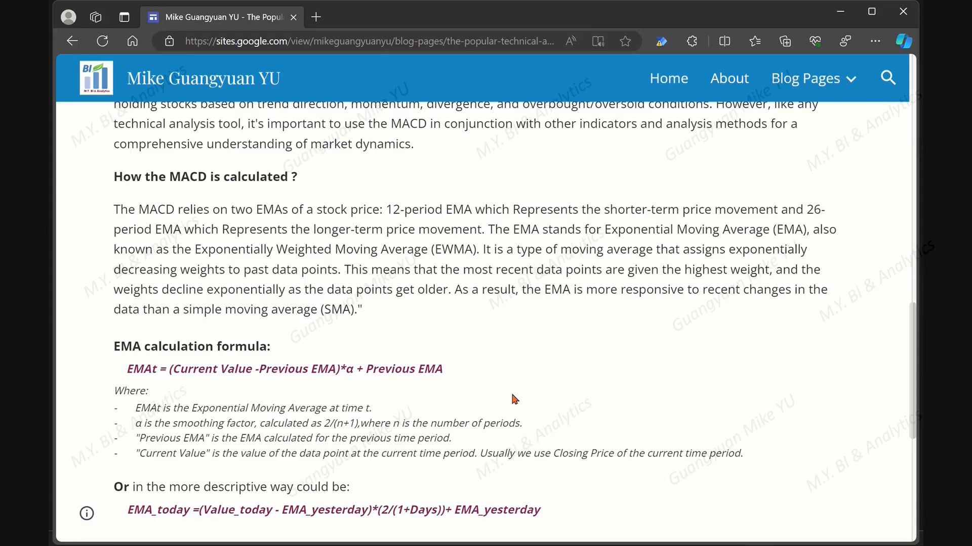
scroll(514, 400, "down", 3)
scroll(514, 399, "down", 3)
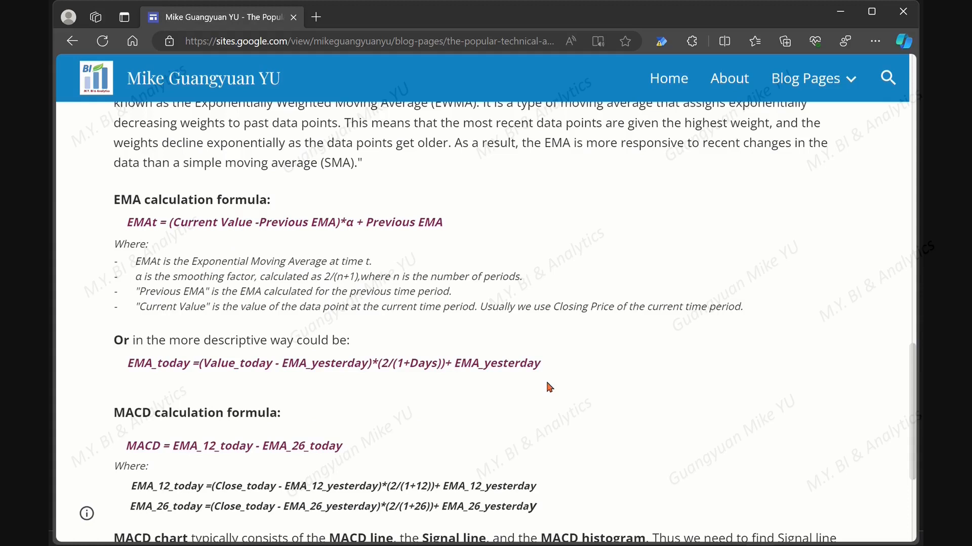
scroll(549, 387, "down", 3)
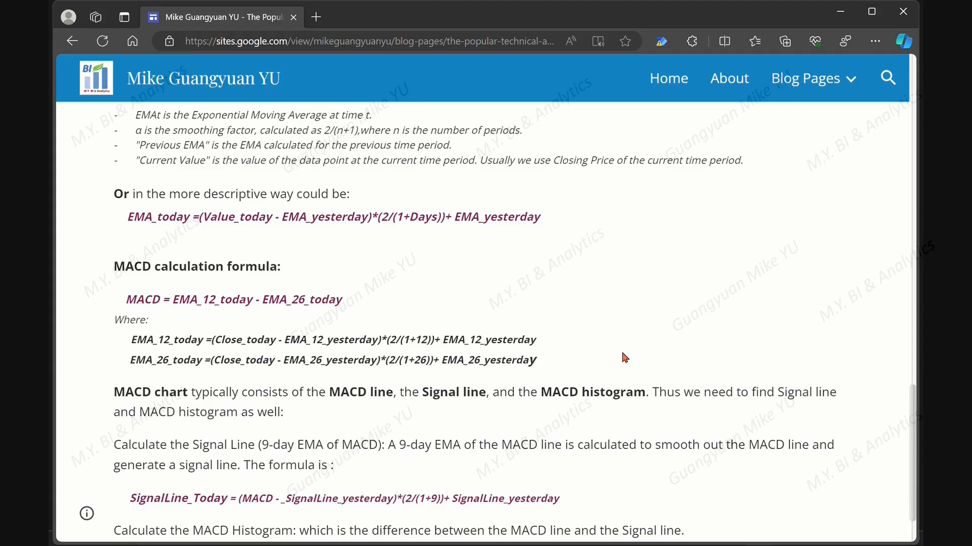
scroll(625, 358, "down", 1)
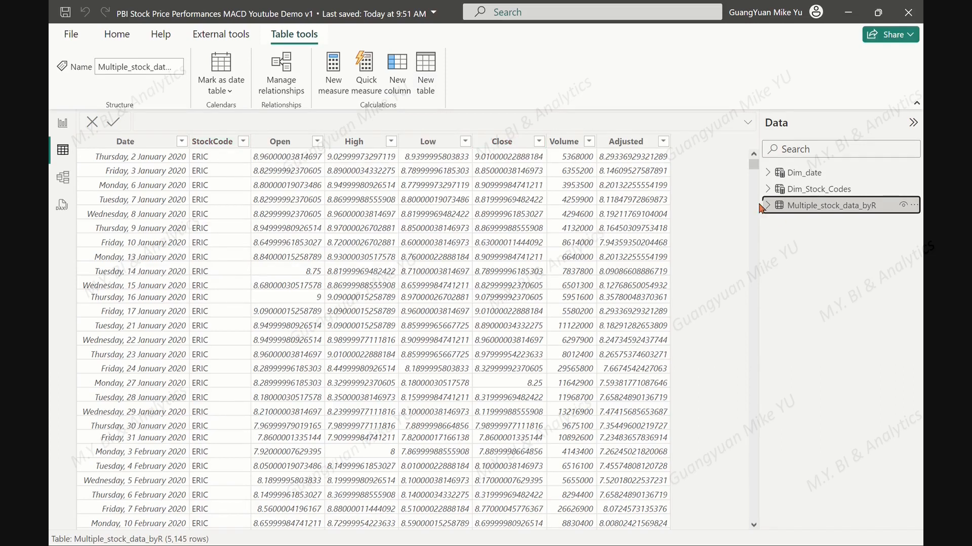
In Power BI Desktop, open the Multiple_stock_data_byR table for query editing and duplicate its query
right_click(804, 212)
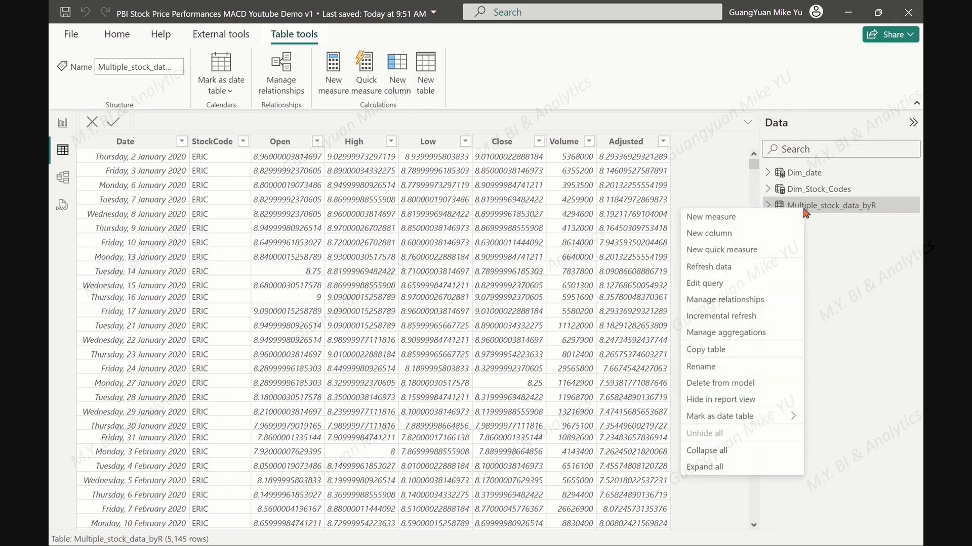
left_click(709, 283)
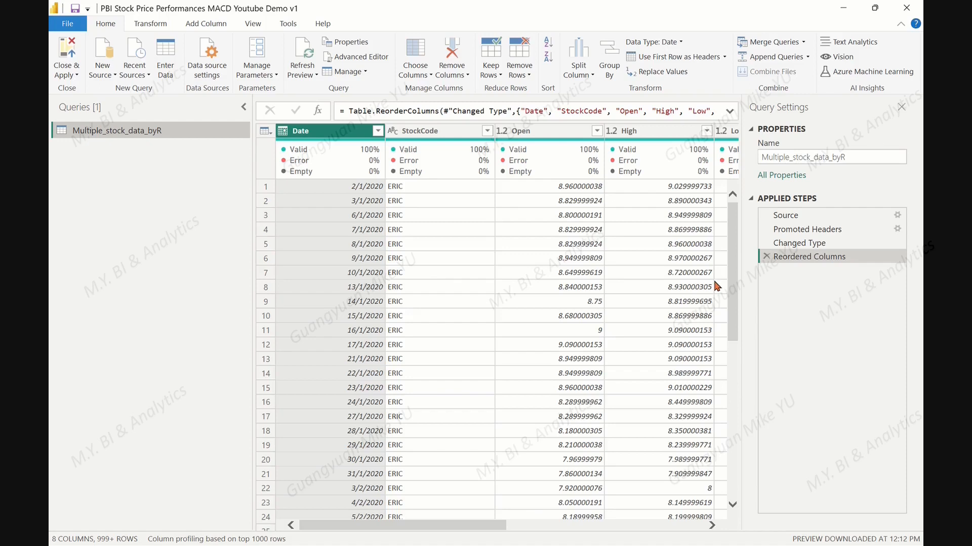
right_click(126, 140)
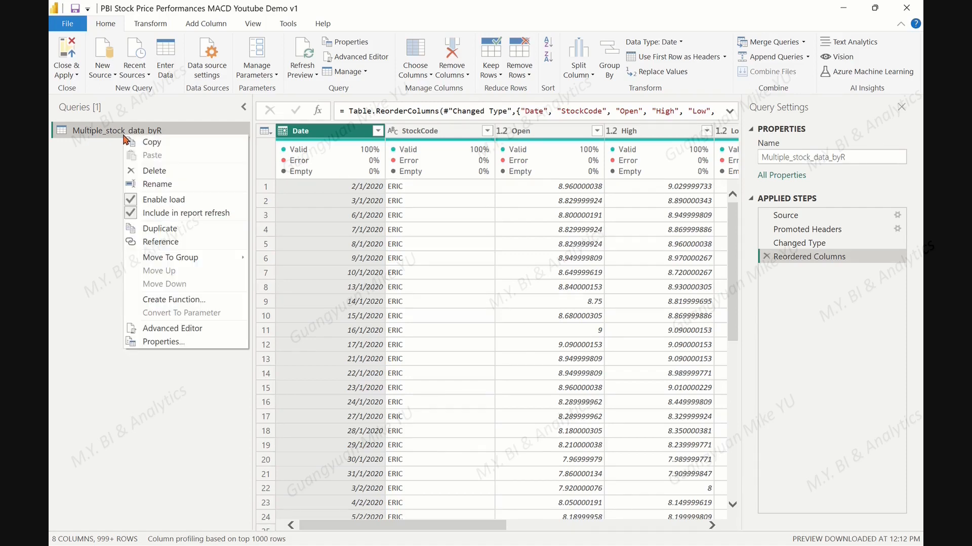
left_click(160, 229)
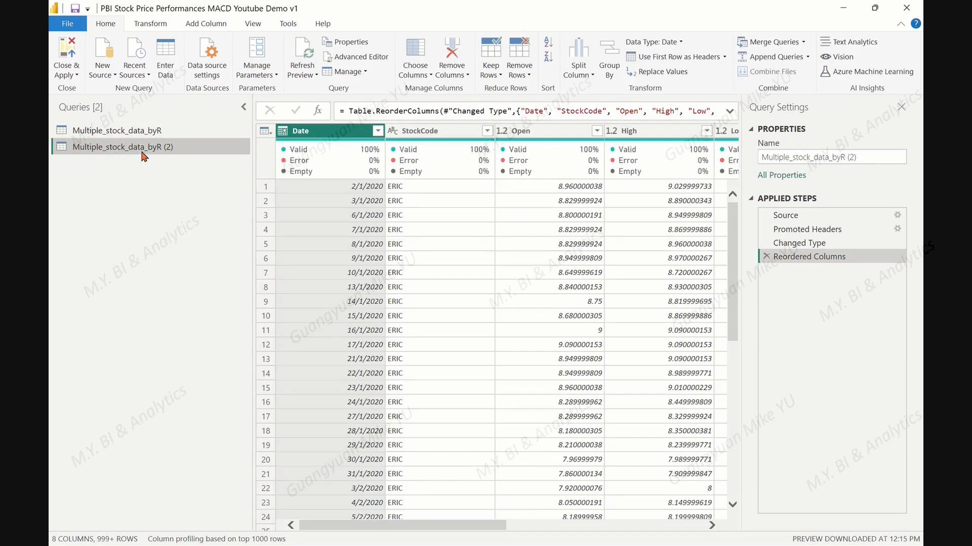
Rename the duplicated query as Multiple_stock_data_with_MACD_by_R
right_click(144, 157)
left_click(177, 199)
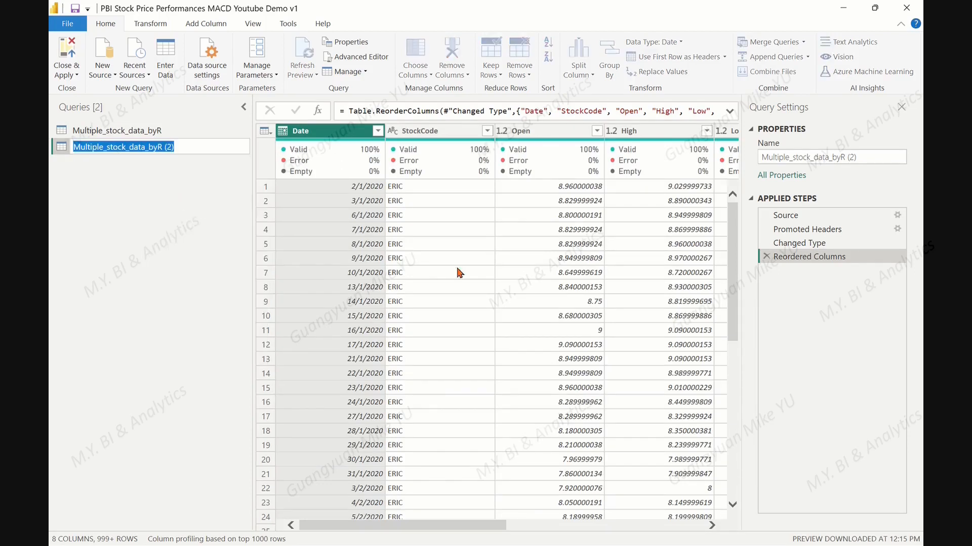
type("Multiple_stock_data_with_MACD_by_R")
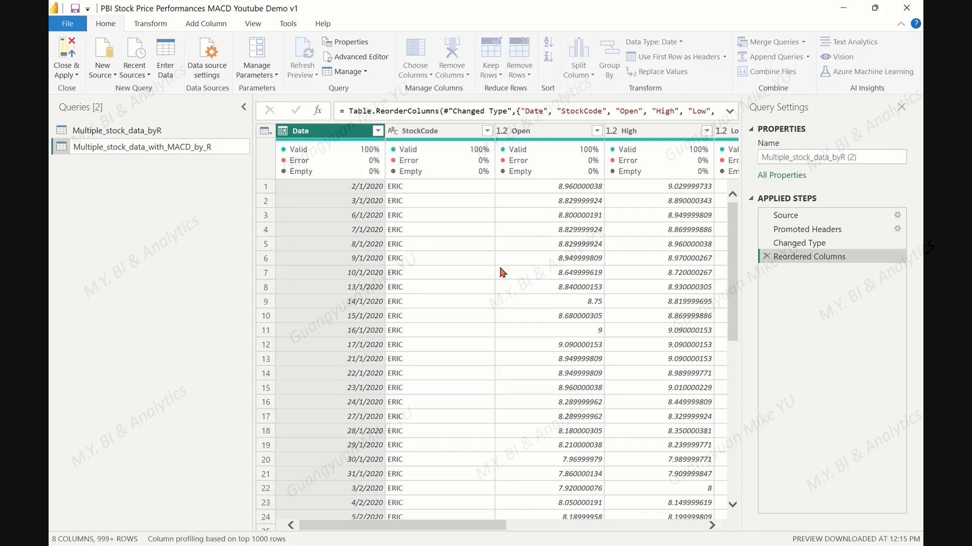
left_click(207, 206)
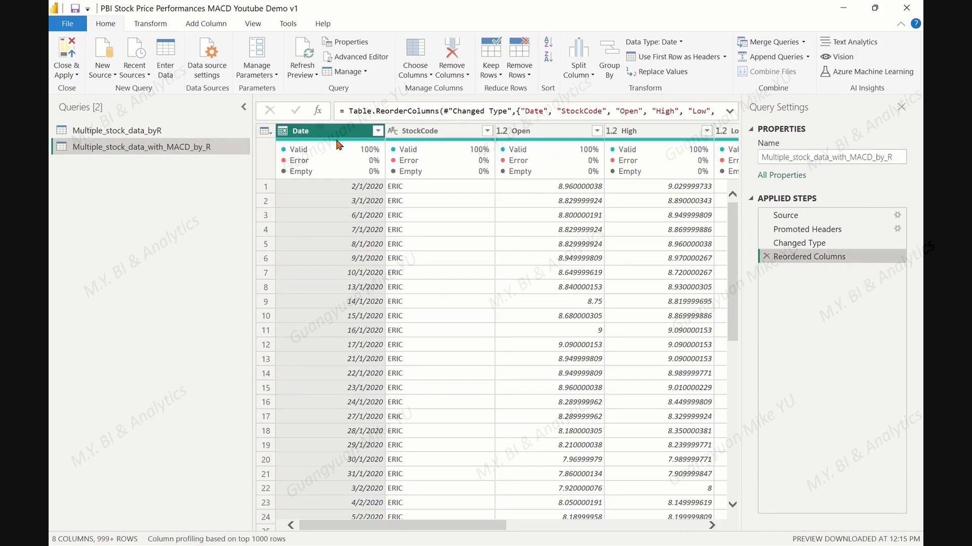
Change the Date column's data type to Text and start a Run R script transformation on the query
left_click(322, 136)
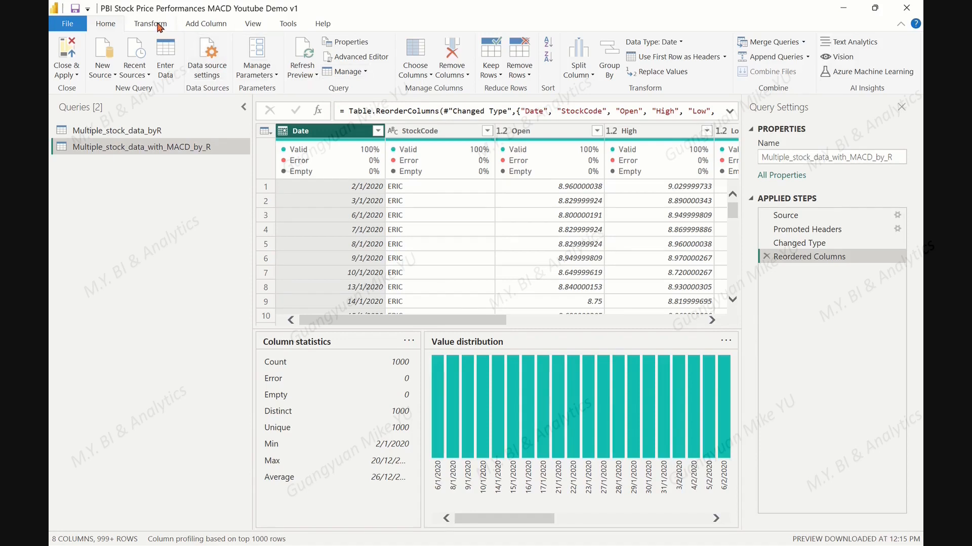
right_click(312, 133)
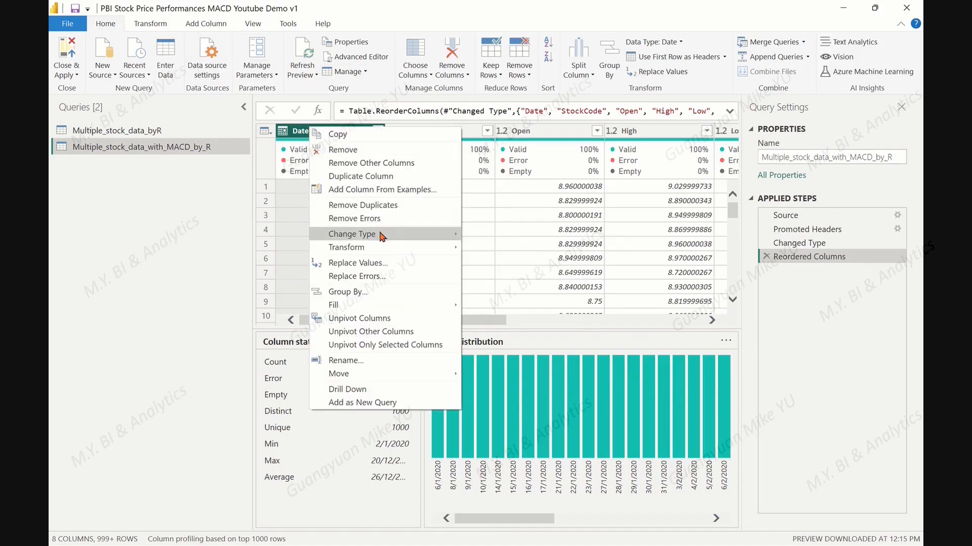
mouse_move(381, 235)
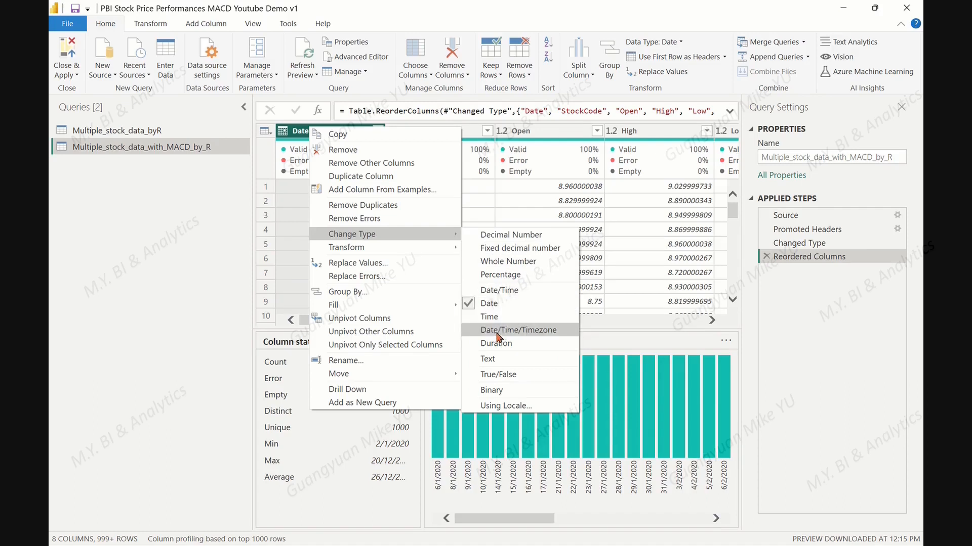
left_click(489, 360)
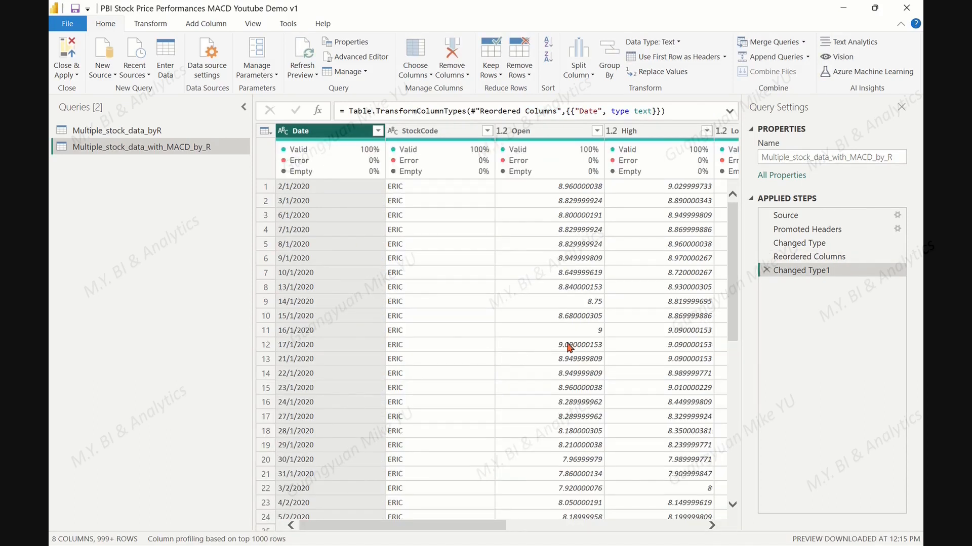
left_click(155, 27)
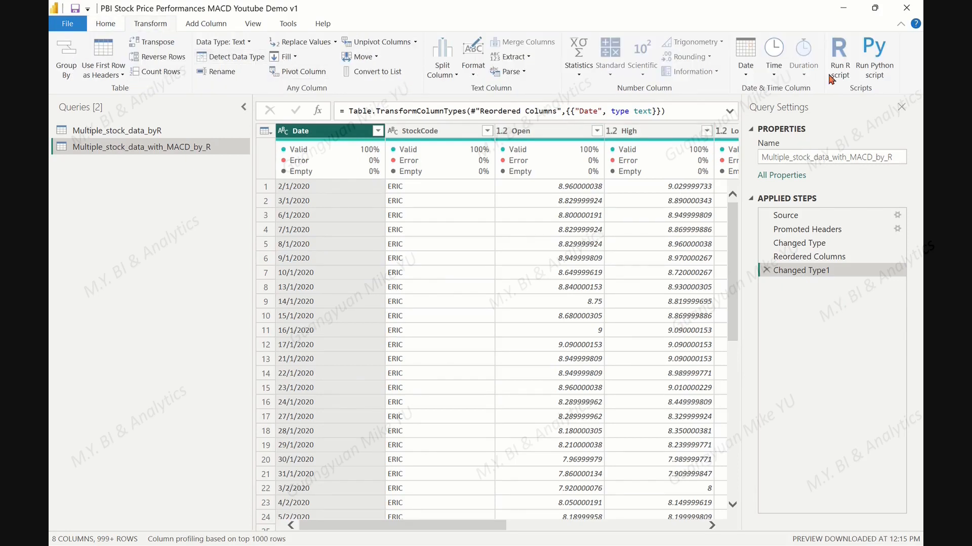
left_click(840, 56)
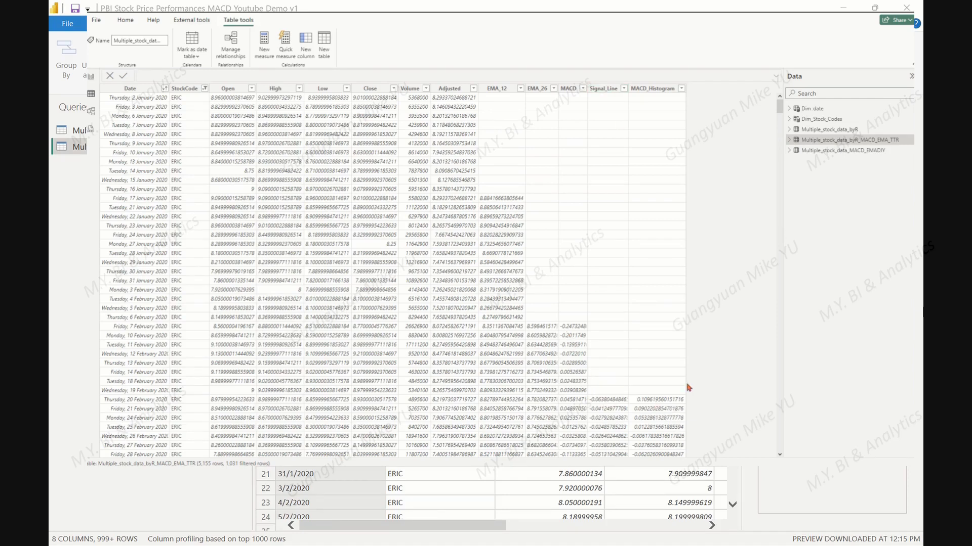
Compare the EMA, MACD, signal line and histogram columns of the Multiple_stock_data_MACD_EMADIY and Multiple_stock_data_byR_MACD_EMA_TTR tables across early and latest dates
left_click(819, 151)
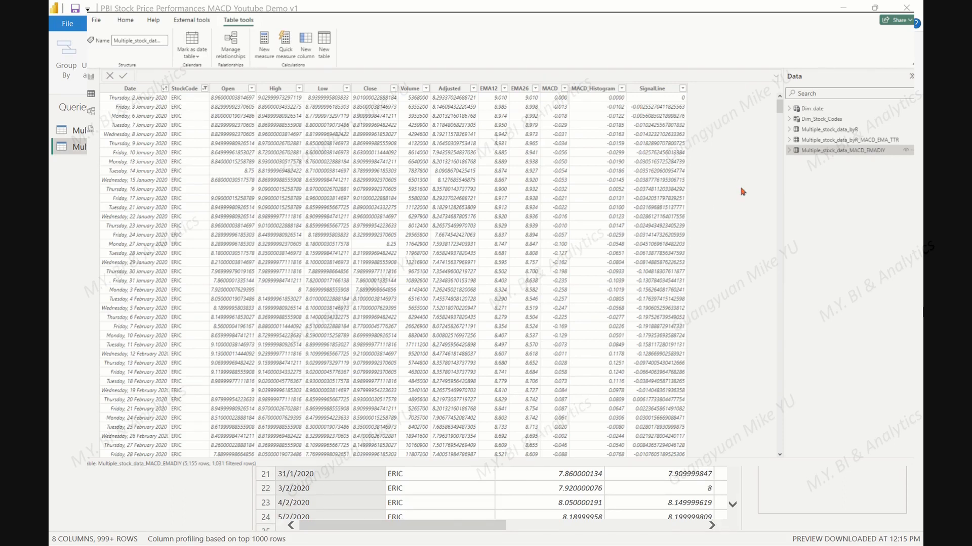
left_click(817, 141)
left_click_drag(779, 109, 791, 463)
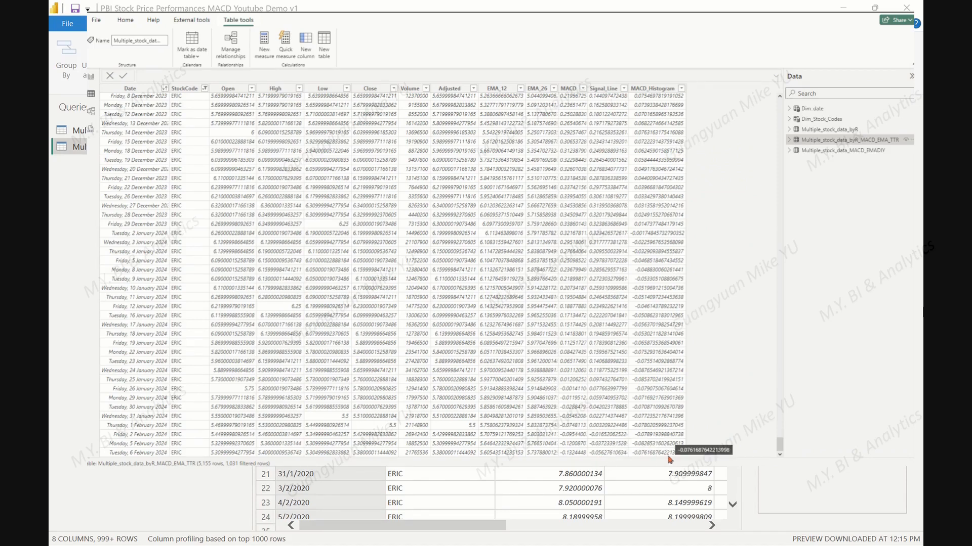
left_click(825, 150)
left_click_drag(778, 109, 779, 445)
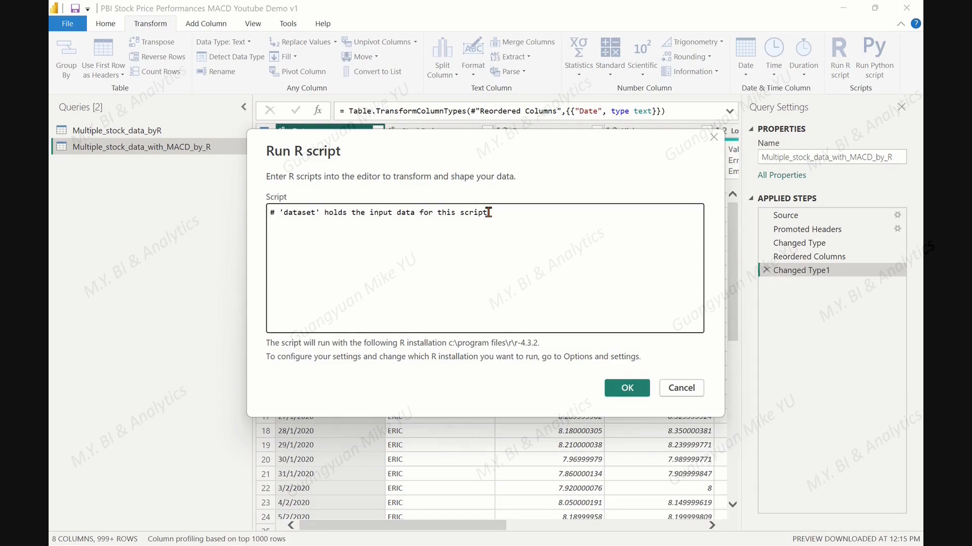
Add a "Load necessary libraries" section to the R script that loads TTR and dplyr
key("Return")
type("# Load necessary libraries library(TTR) library(dplyr)")
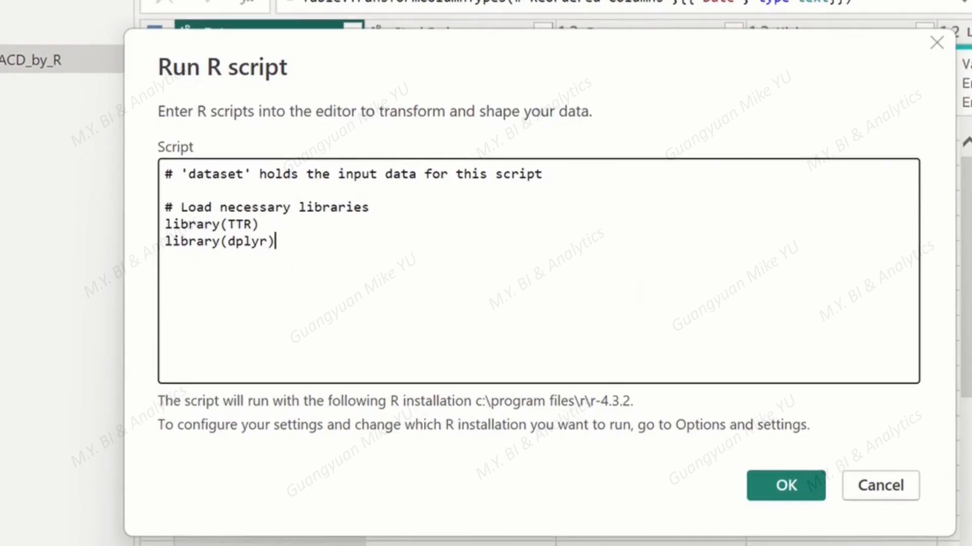
key("Return")
key("Return")
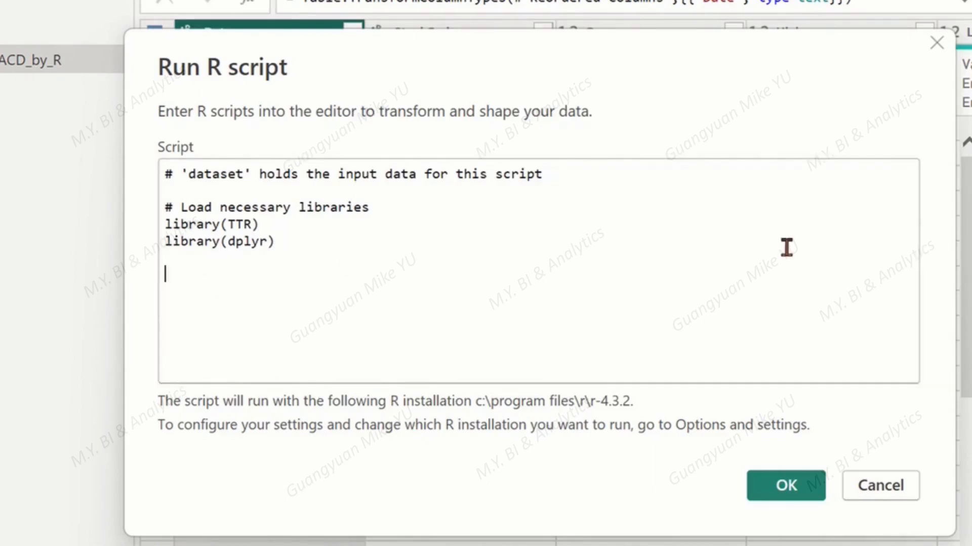
Add Section 1 defining calculate_macd, grouped by StockCode with 12-day and 26-day EMAs, MACD, a 9-day Signal_Line and MACD_Histogram, and review the code
key("ctrl+v")
left_click_drag(910, 317, 913, 256)
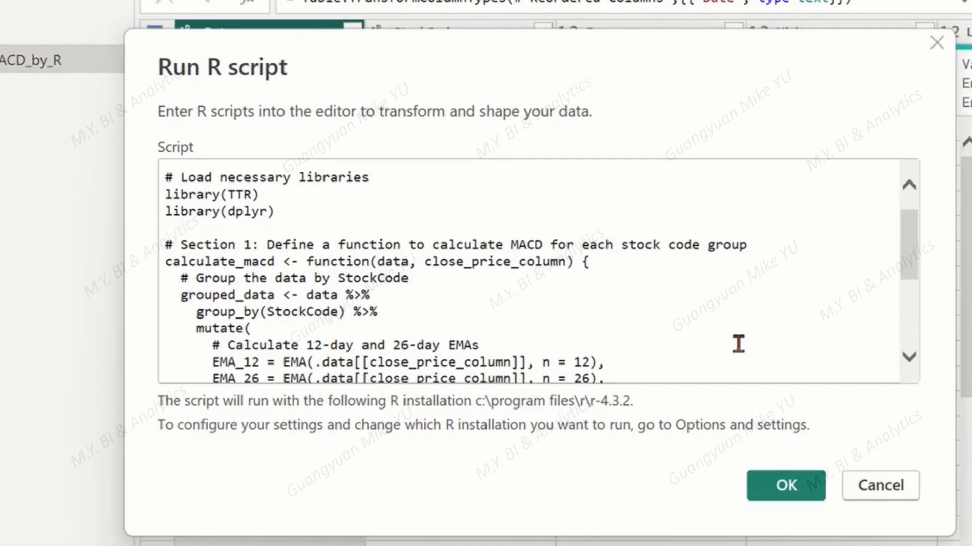
left_click_drag(906, 261, 906, 290)
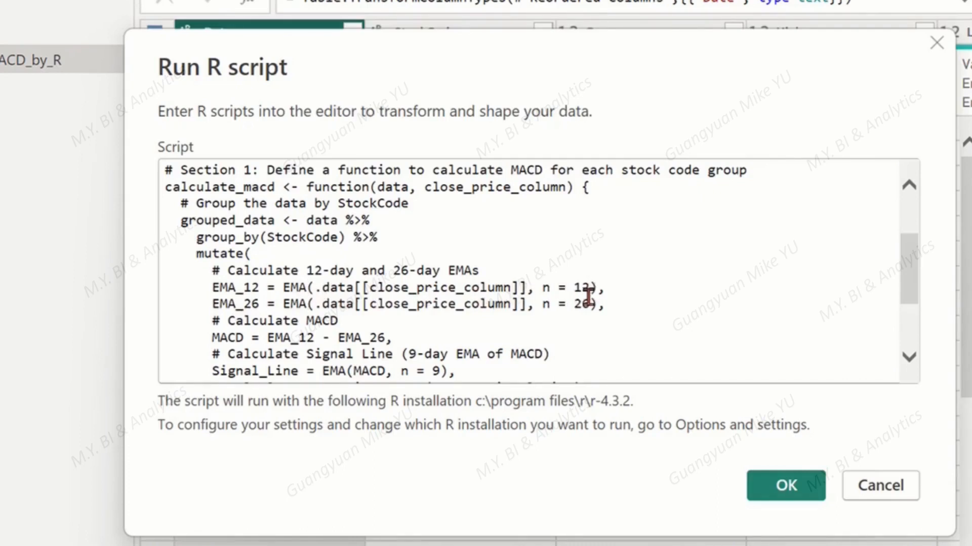
left_click_drag(909, 273, 907, 307)
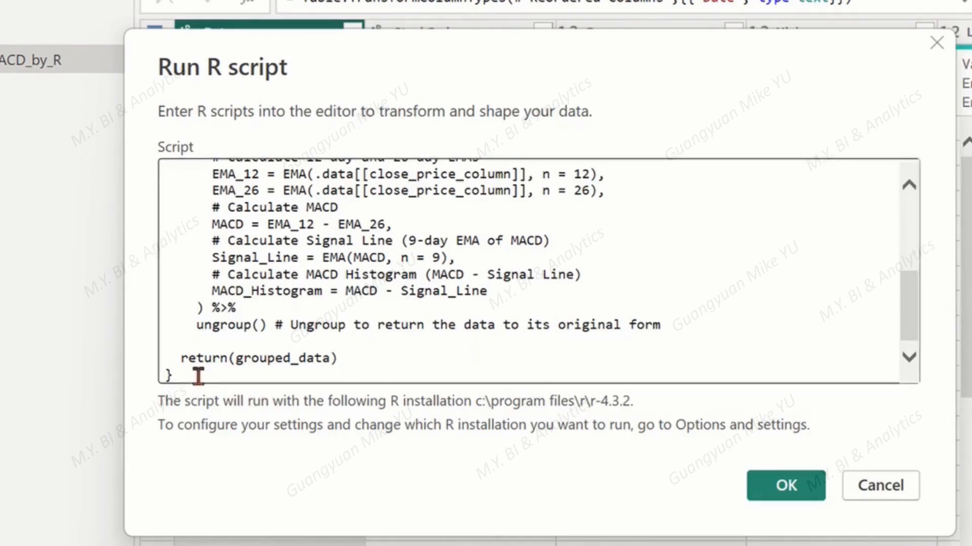
Below the function, add Section 2 converting Date with format "%d/%m/%Y" and applying calculate_macd to the dataset's "Close" column, leaving a small gap above
key("Return")
key("Return")
key("Return")
key("Return")
key("Return")
key("Return")
key("Return")
key("Return")
key("Return")
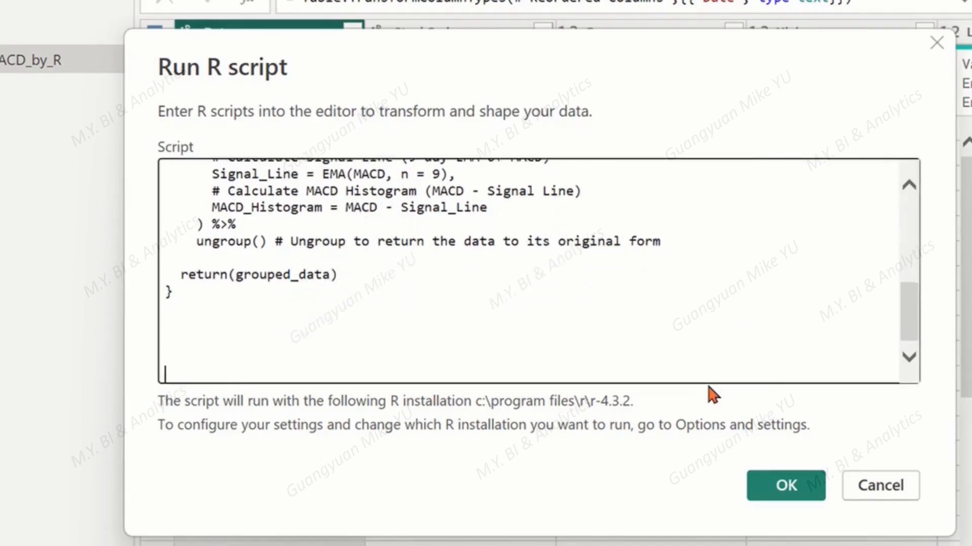
key("Return")
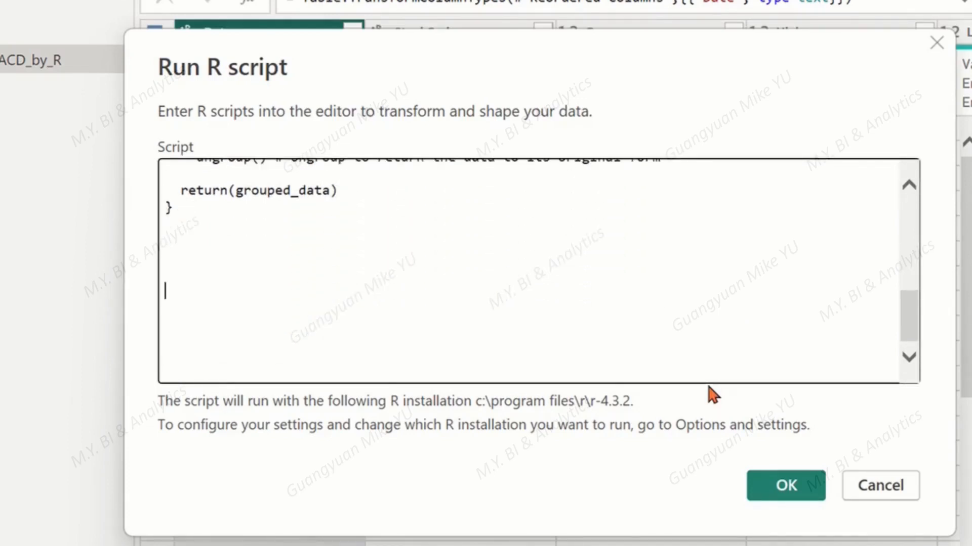
type("# Section 2: Apply the function to your dataset Dataset <- dataset Dataset$Date <- as.Date(dataset$Date, format = \"%d/%m/%Y\") Dataset <- calculate_macd(Dataset, \"Close\")")
left_click(197, 245)
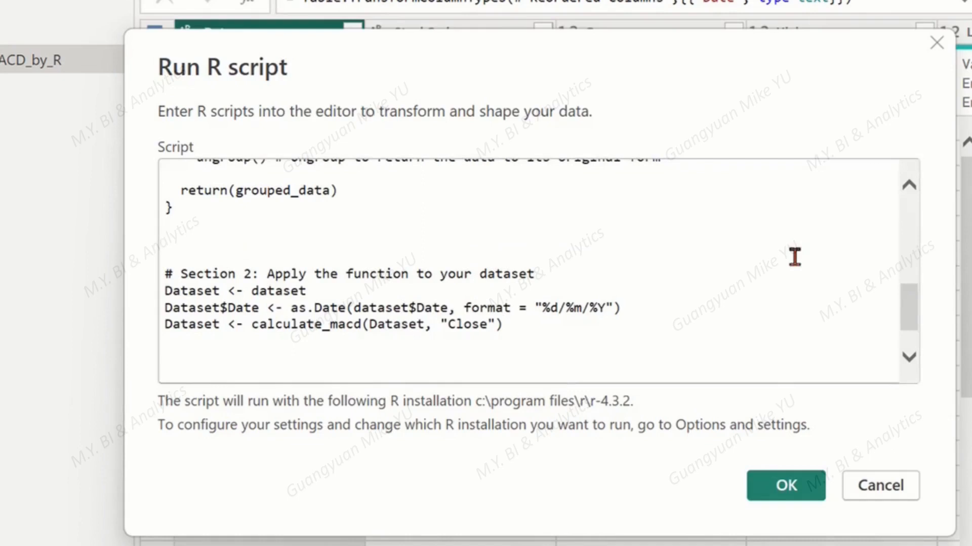
key("BackSpace")
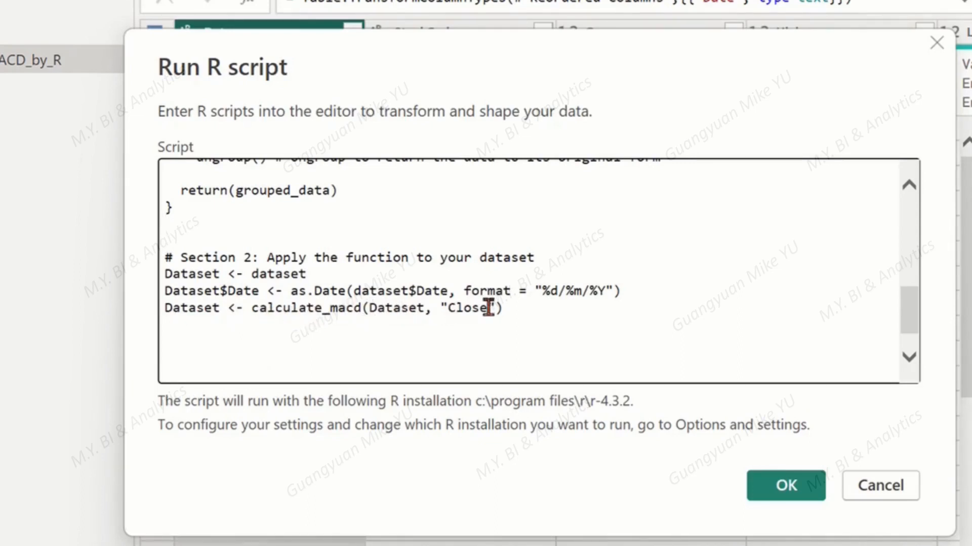
Review the complete R script and remove the surplus blank lines after the calculate_macd call
left_click_drag(907, 318, 904, 244)
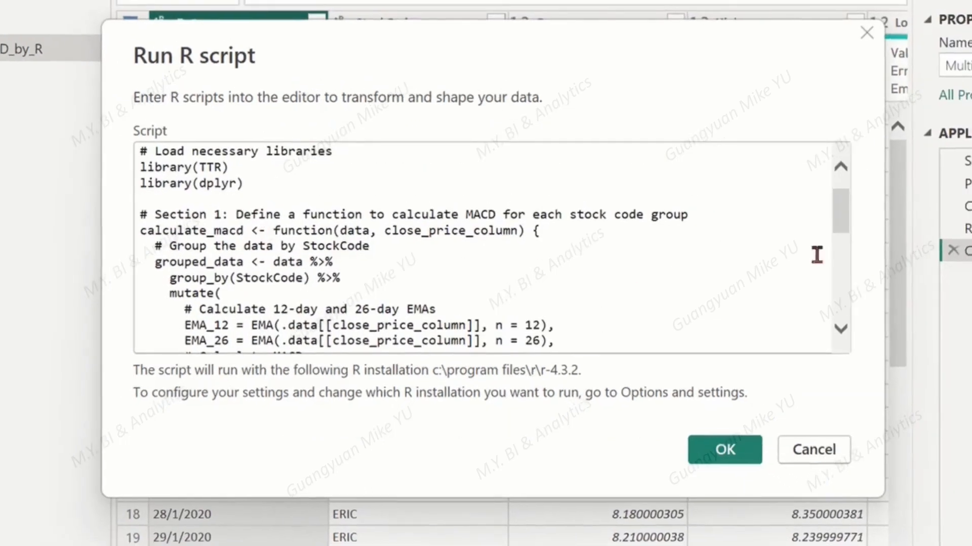
left_click_drag(841, 222, 840, 299)
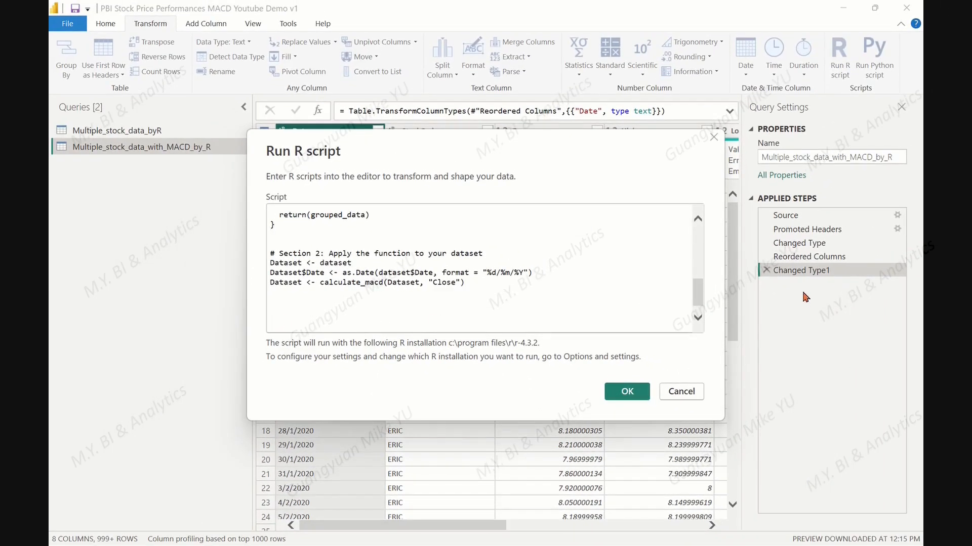
left_click(283, 314)
key("BackSpace")
key("BackSpace")
key("BackSpace")
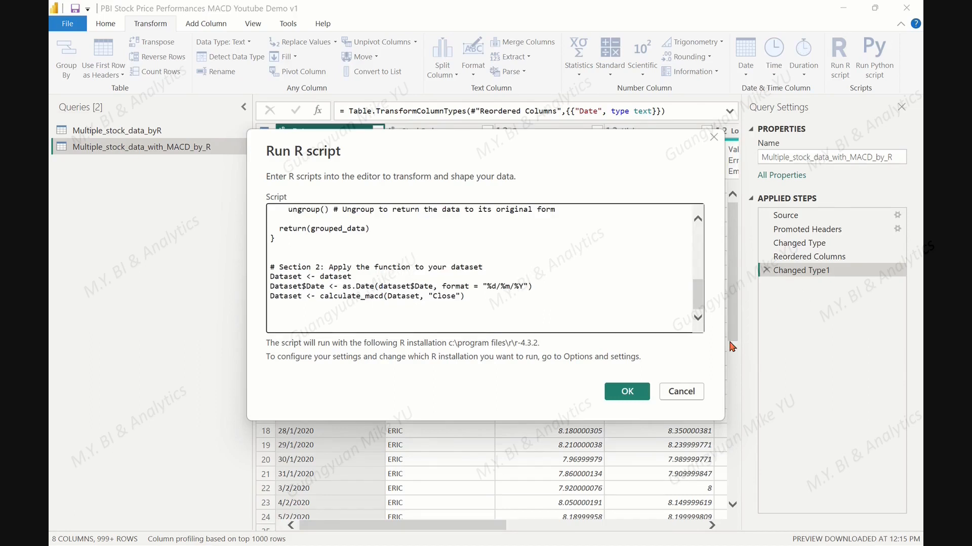
Run the R script on the query and open the privacy level choices for the c:\ source
left_click(626, 392)
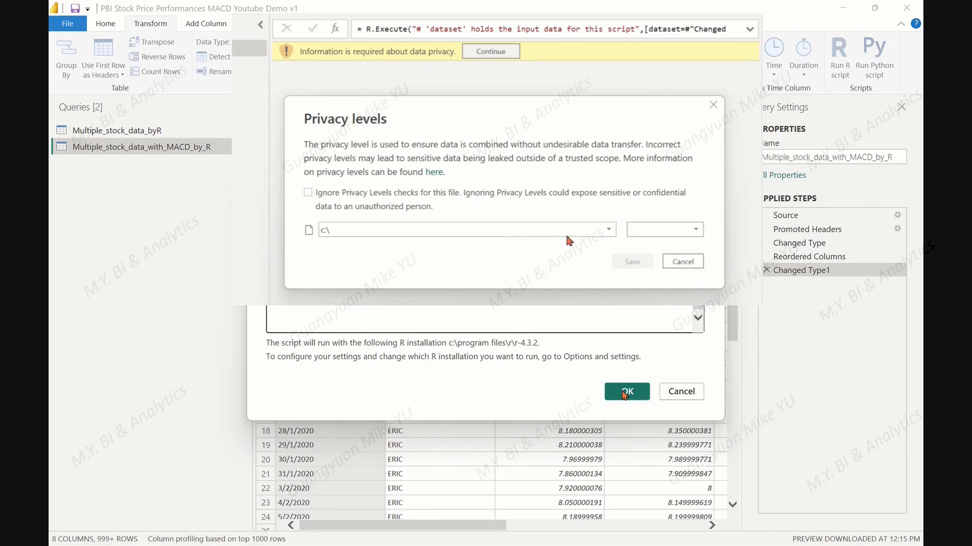
left_click(697, 229)
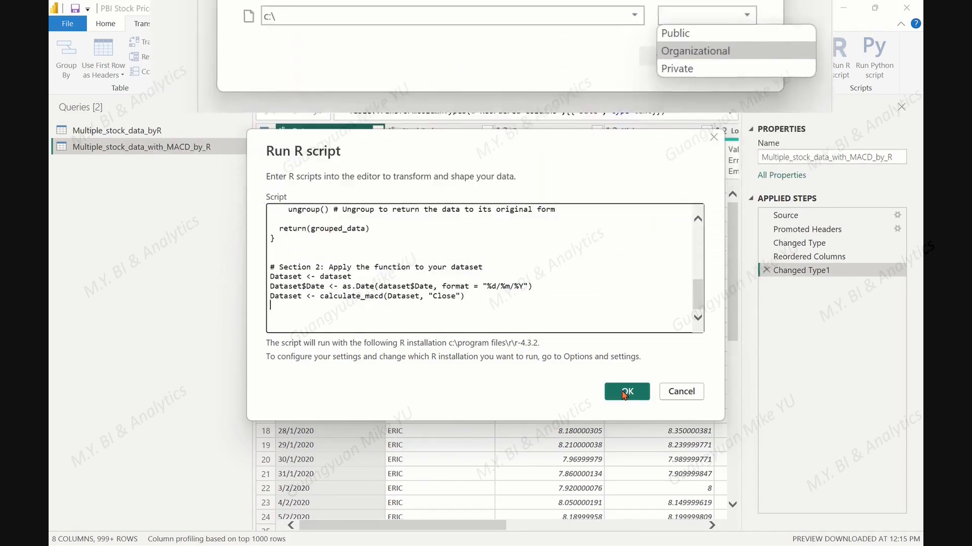
left_click(624, 396)
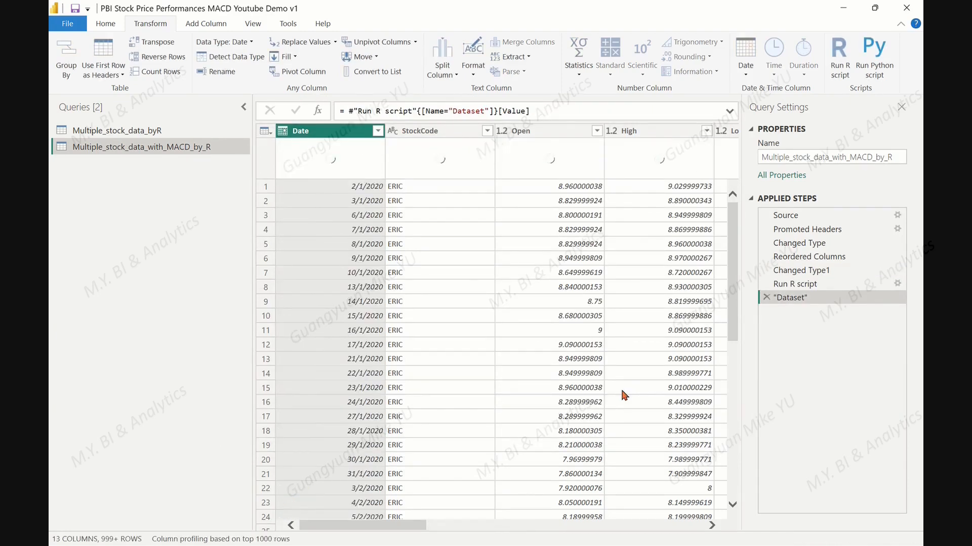
Check the added MACD, Signal_Line and MACD_Histogram columns, and close the query editor with the changes applied to the model
left_click_drag(412, 526, 667, 530)
left_click_drag(734, 301, 734, 269)
left_click_drag(663, 527, 604, 531)
left_click(68, 24)
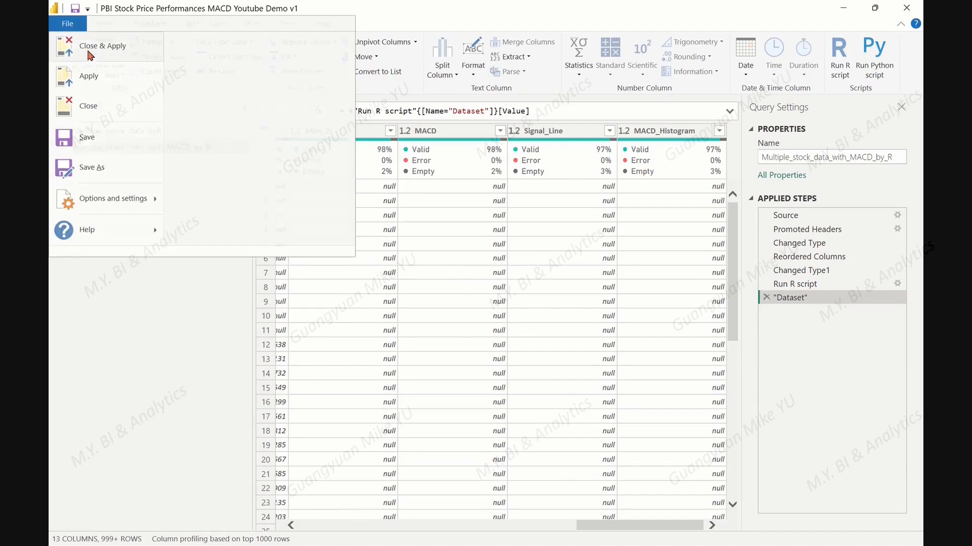
left_click(88, 54)
left_click(617, 126)
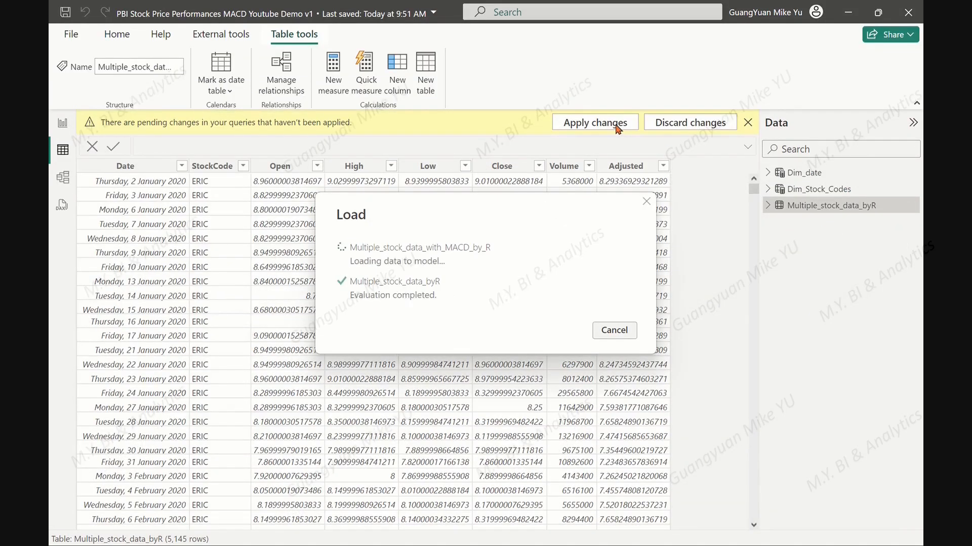
In the model diagram, place the Multiple_stock_data_with_MACD_by_R table beside Multiple_stock_data_byR and widen it to show its full name
left_click(63, 177)
left_click_drag(408, 245, 417, 331)
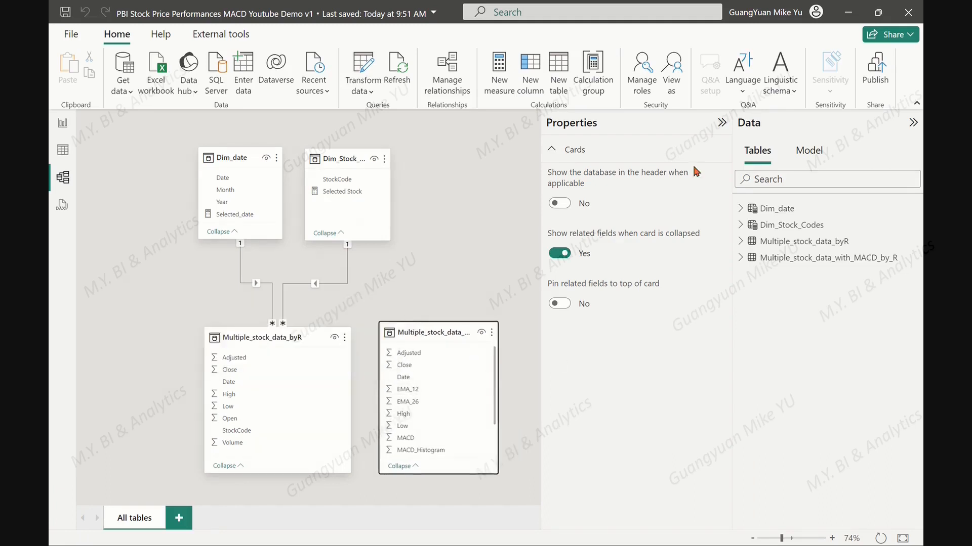
left_click(722, 123)
left_click(913, 122)
left_click_drag(499, 383, 570, 378)
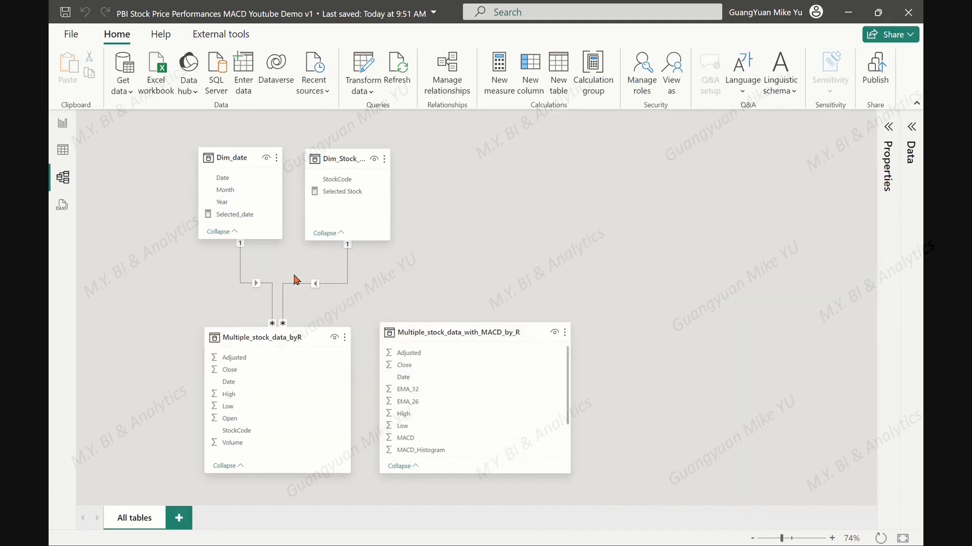
Relate Dim_date's Date and Dim_Stock_Codes' StockCode to the matching Multiple_stock_data_with_MACD_by_R columns and check both relationships' properties
left_click_drag(228, 178, 421, 382)
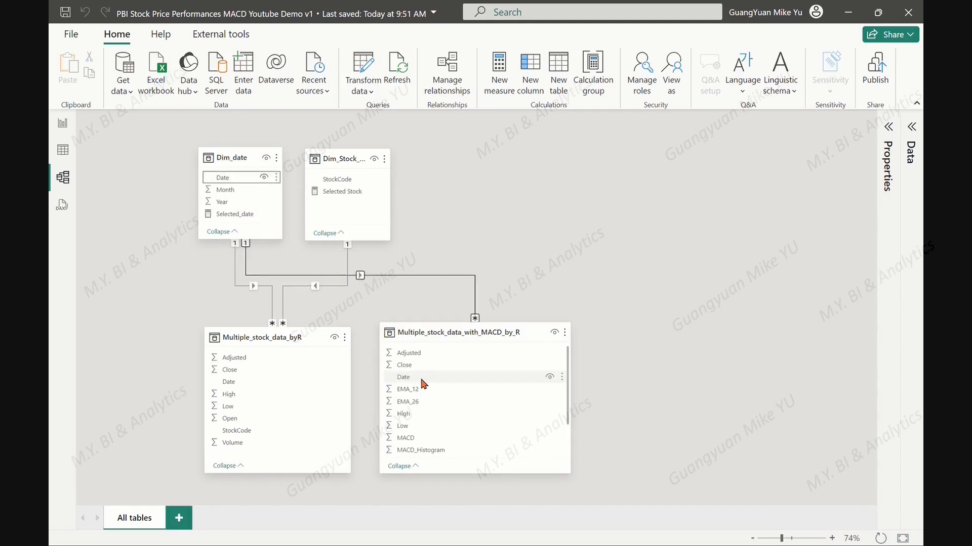
scroll(472, 403, "down", 2)
left_click_drag(349, 180, 448, 443)
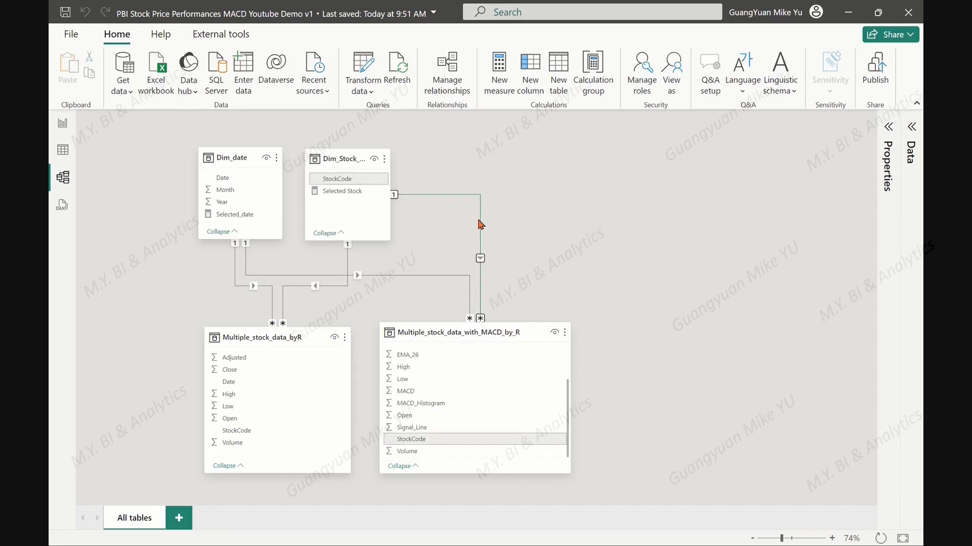
left_click(889, 126)
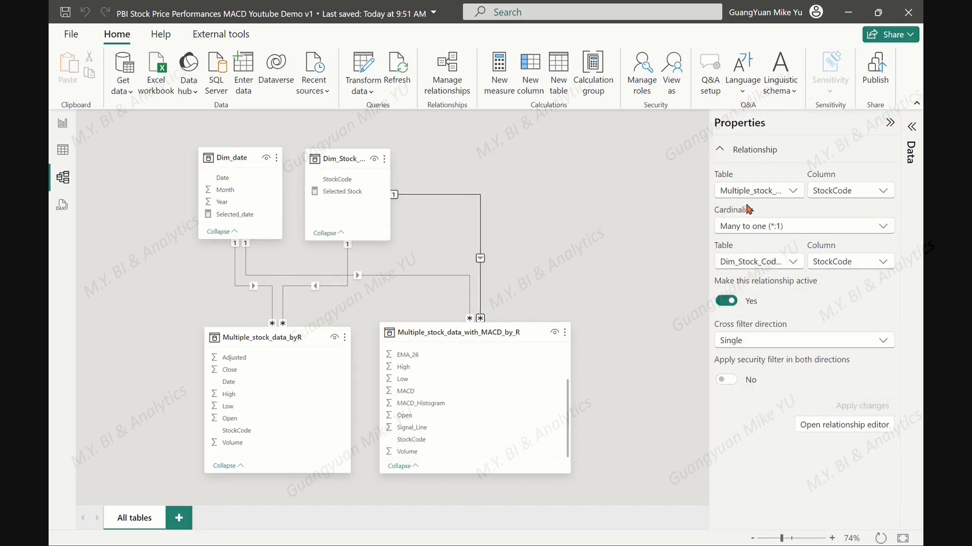
left_click(269, 276)
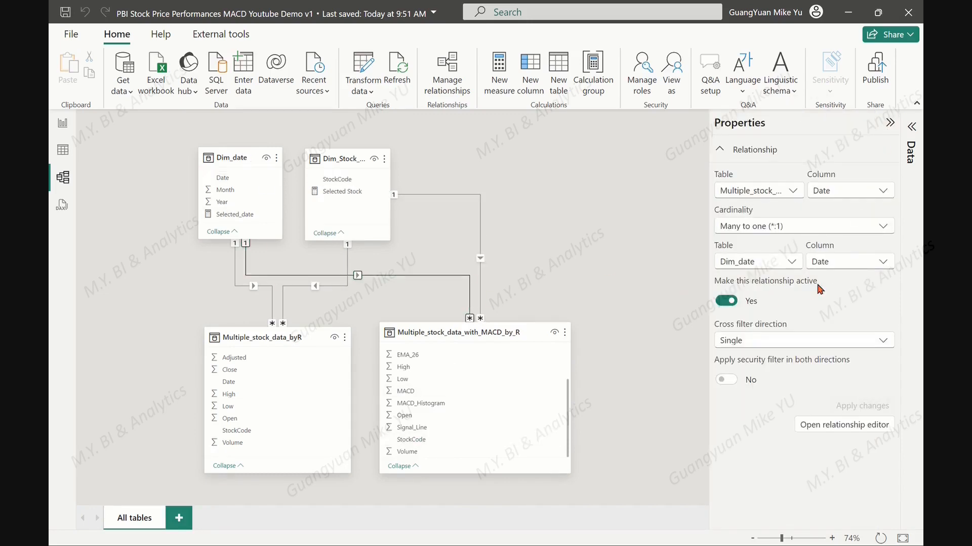
left_click(889, 122)
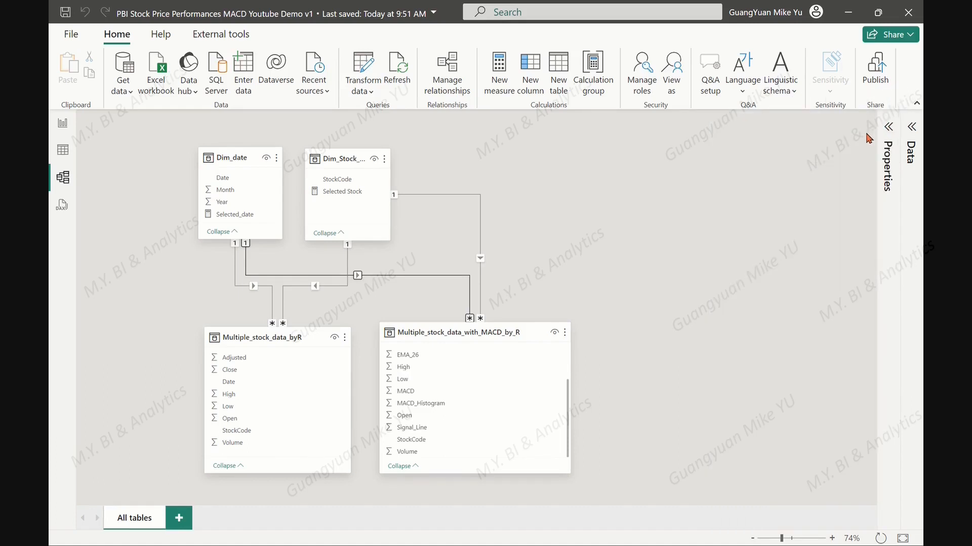
Add a new report page and name it Telecom Mfg Stock MACD R (TTR_EMA)
left_click(63, 123)
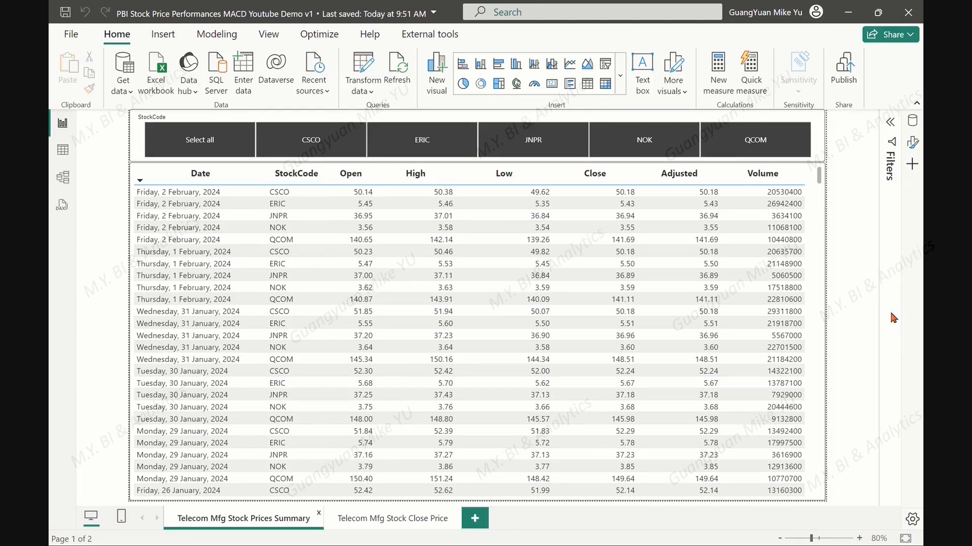
left_click(476, 519)
right_click(483, 519)
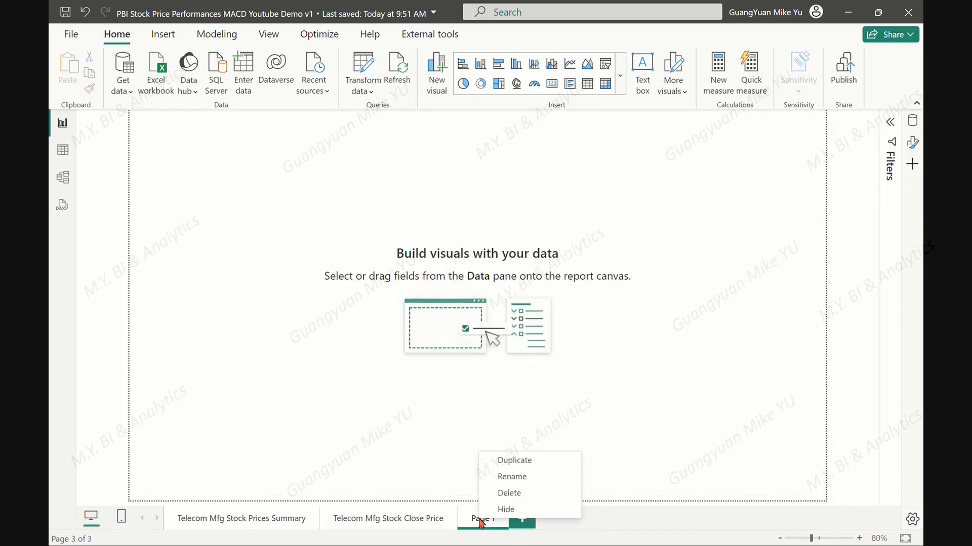
left_click(526, 478)
key("ctrl+v")
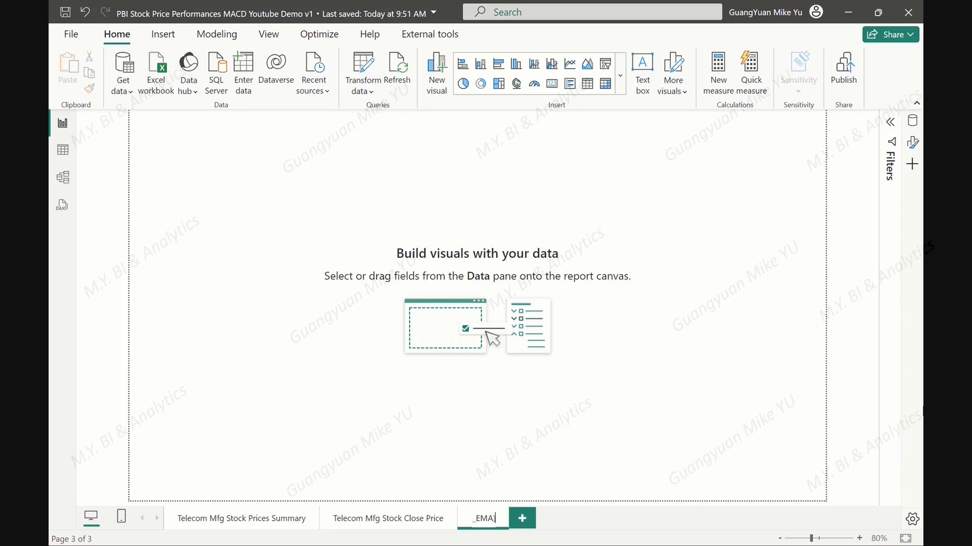
left_click(677, 521)
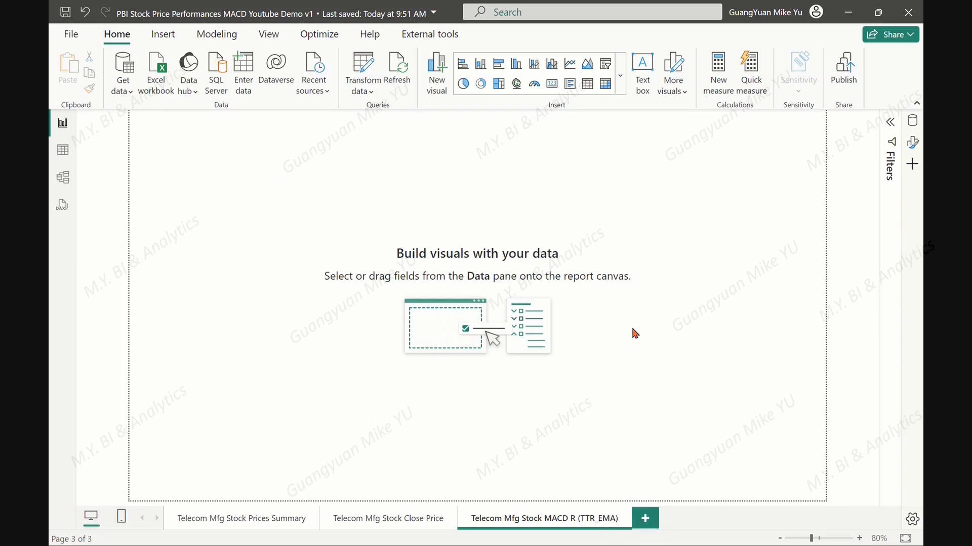
Insert a line chart on the new page, move it down and widen it to the page's edge
left_click(620, 76)
left_click(484, 215)
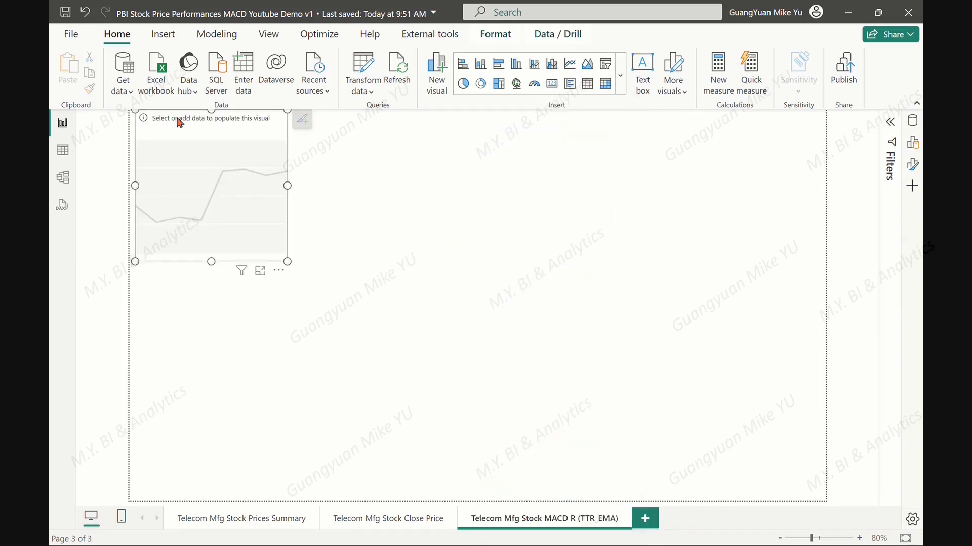
left_click_drag(179, 123, 238, 165)
left_click_drag(347, 228, 825, 229)
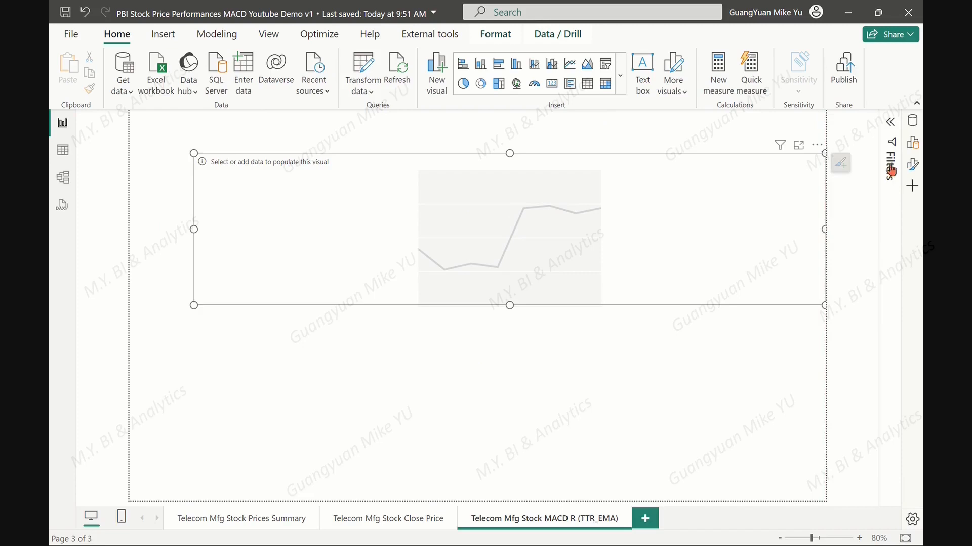
Plot Close from Multiple_stock_data_with_MACD_by_R on the line chart's Y-axis against Dim_date's Date on the X-axis
left_click(912, 142)
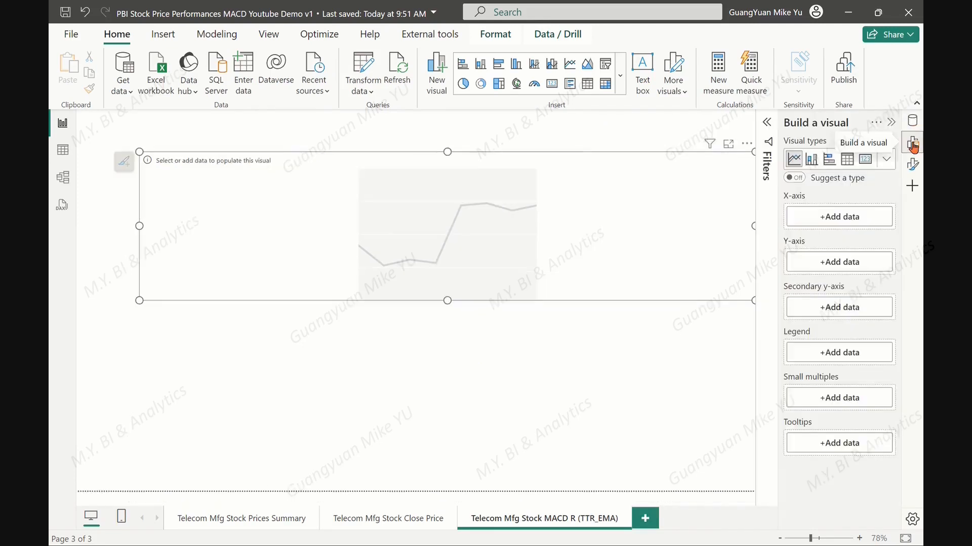
left_click(839, 217)
left_click(639, 130)
left_click(658, 147)
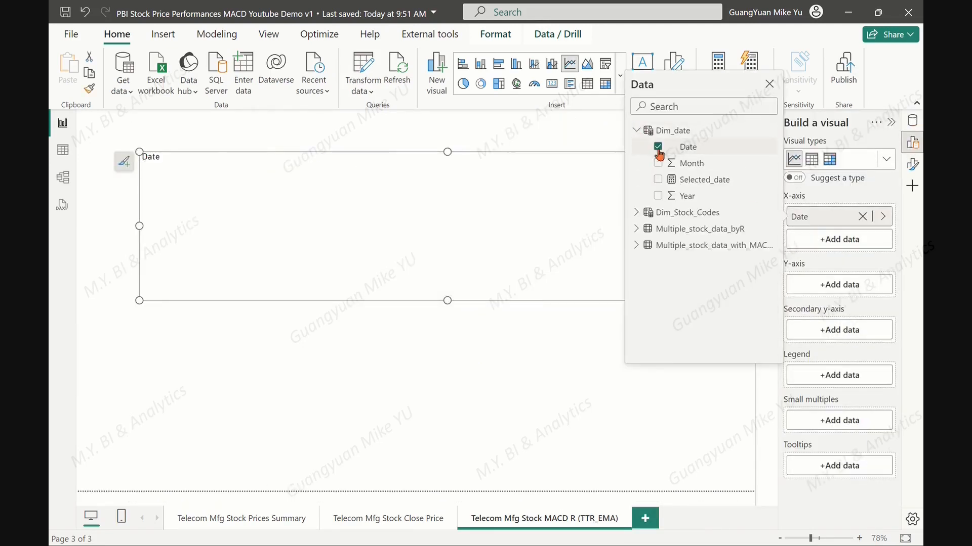
left_click(824, 285)
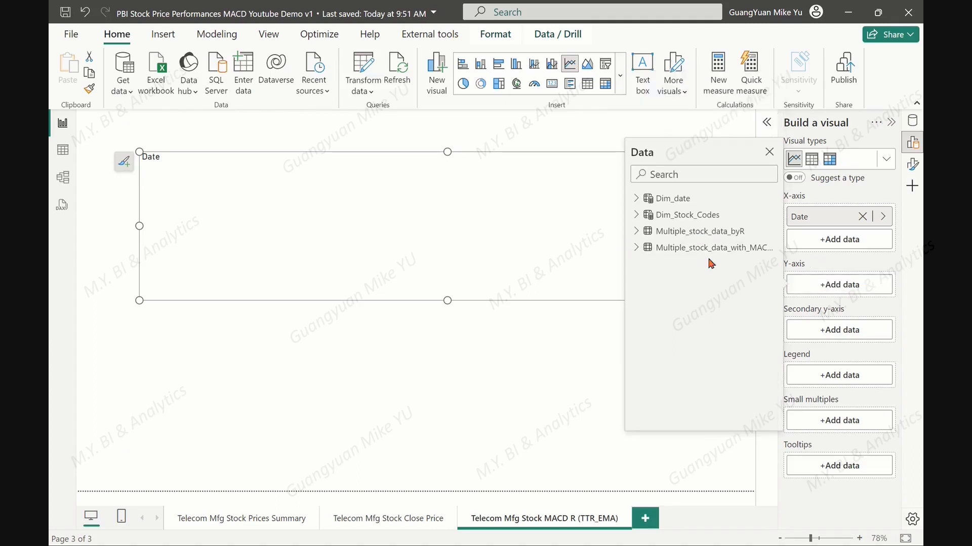
left_click(637, 248)
left_click(658, 280)
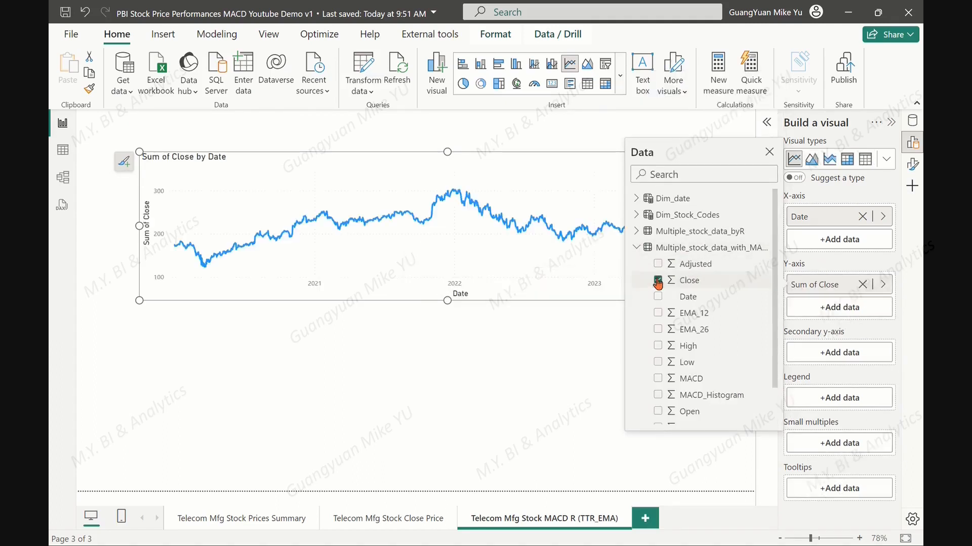
left_click(769, 152)
Change the line colour of the Close series to purple
left_click(913, 164)
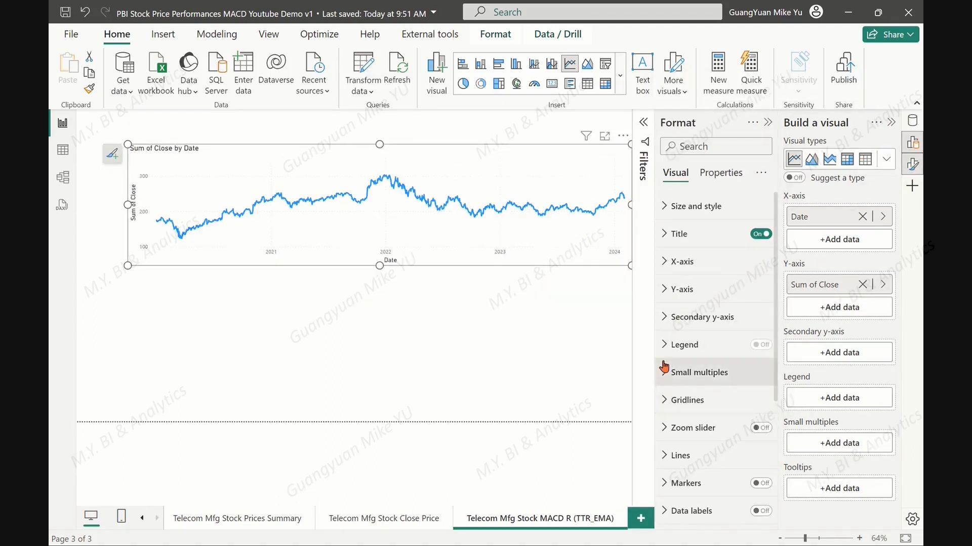
scroll(663, 385, "down", 1)
left_click(666, 408)
scroll(725, 419, "down", 5)
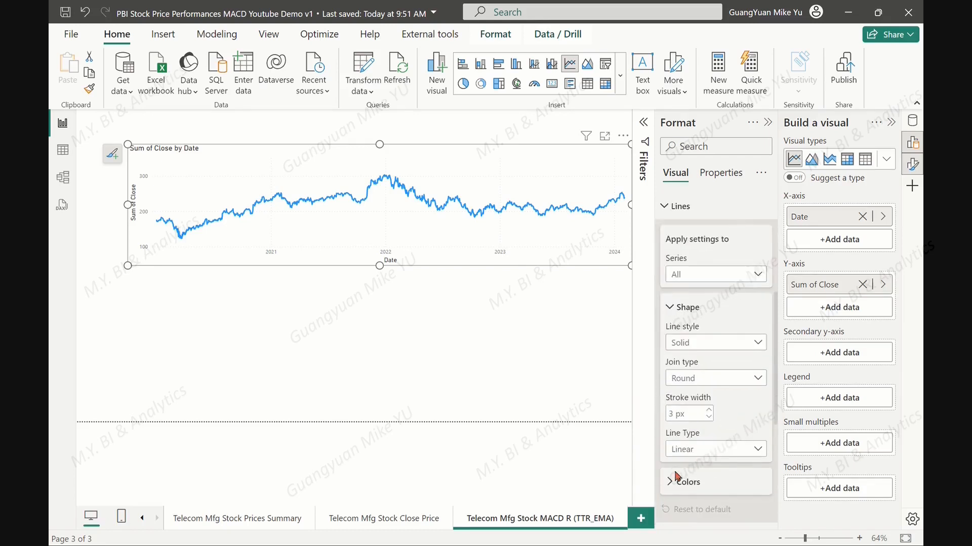
left_click(694, 420)
left_click(684, 359)
Rename the line chart's Y-axis field to Closing Price for this visual only
right_click(815, 284)
left_click(709, 303)
key("Left")
key("Right")
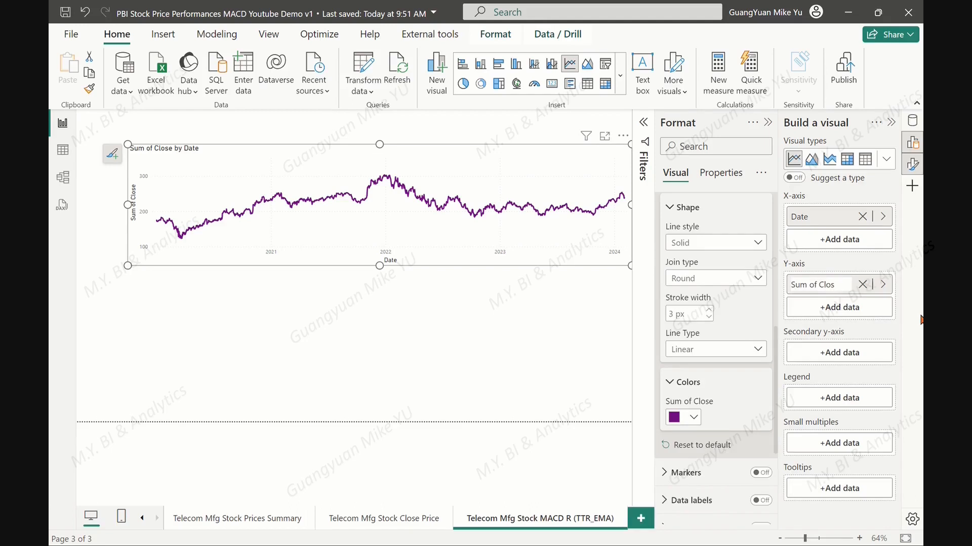
key("Return")
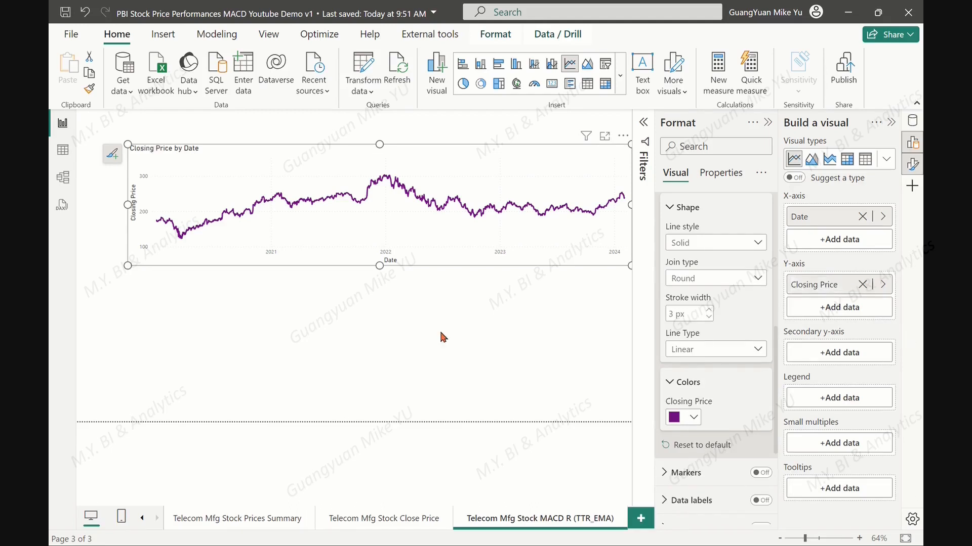
left_click(441, 336)
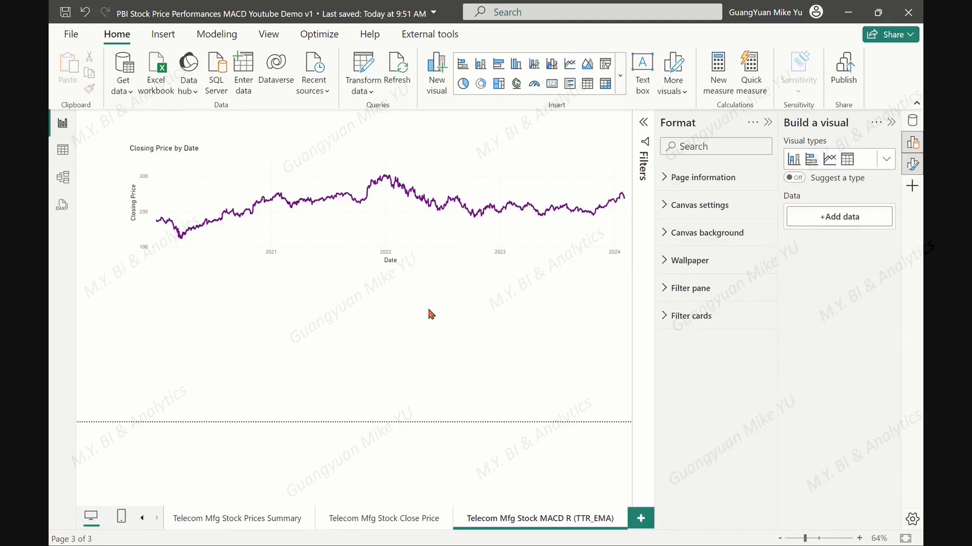
Insert a line and clustered column chart below the closing price chart and fit it to the page's bottom edge
left_click(620, 76)
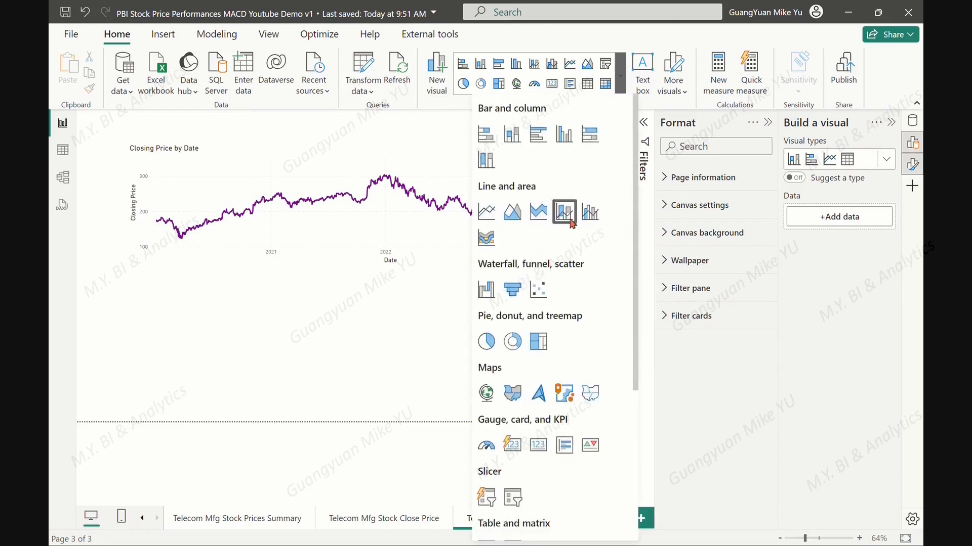
left_click(590, 212)
left_click_drag(381, 390, 378, 421)
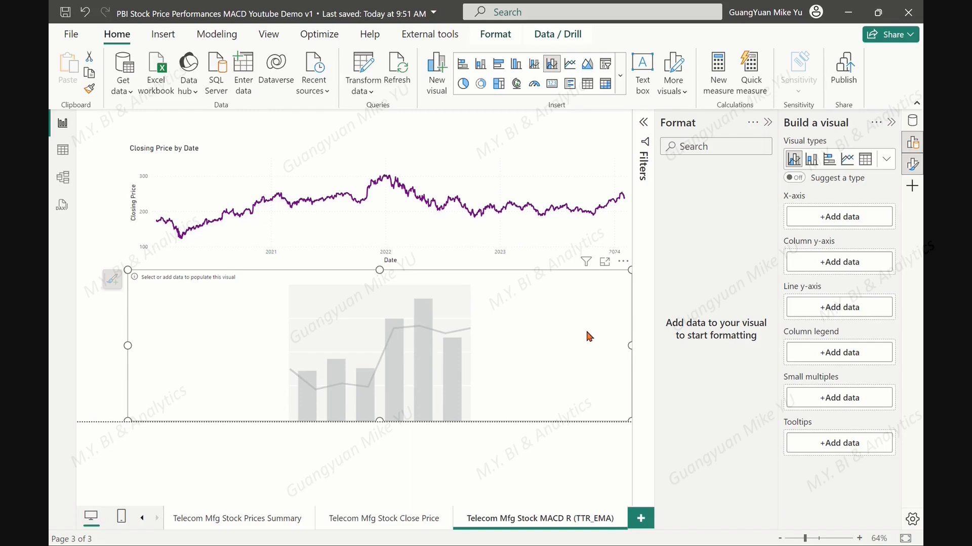
Put Dim_date's Date on the combo chart's X-axis and MACD_Histogram from the MACD table on its column y-axis
left_click(913, 143)
left_click(913, 143)
left_click(854, 223)
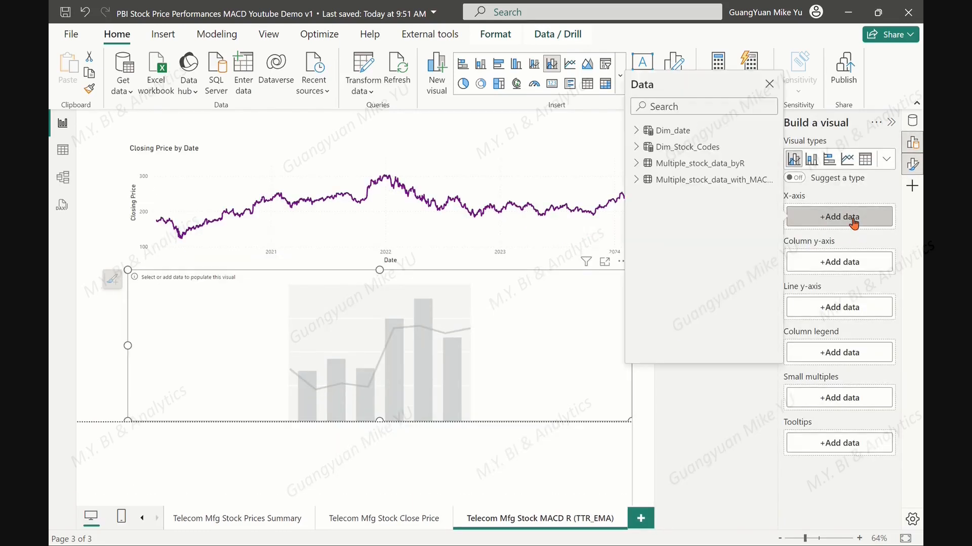
left_click(637, 130)
left_click(658, 146)
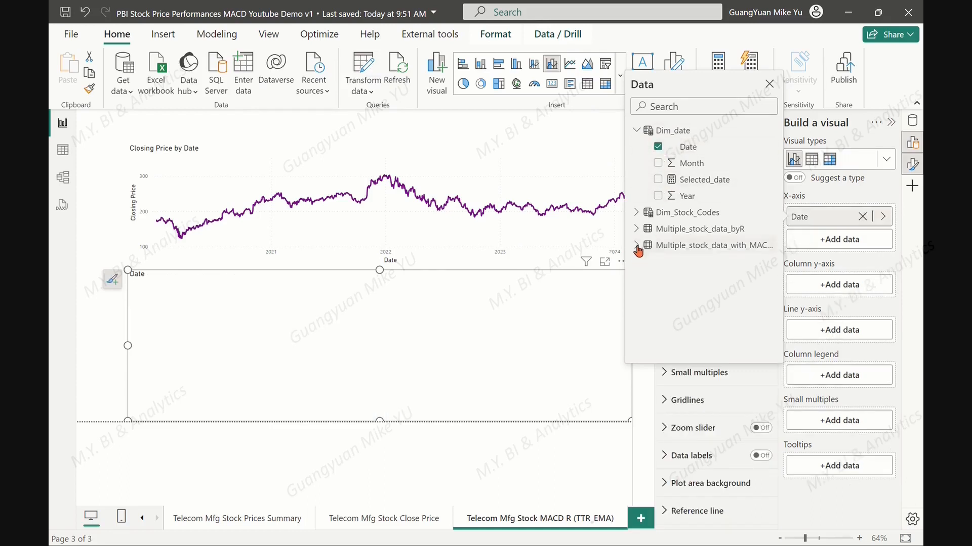
left_click(843, 286)
left_click(835, 286)
left_click(659, 252)
scroll(695, 359, "down", 1)
left_click(658, 352)
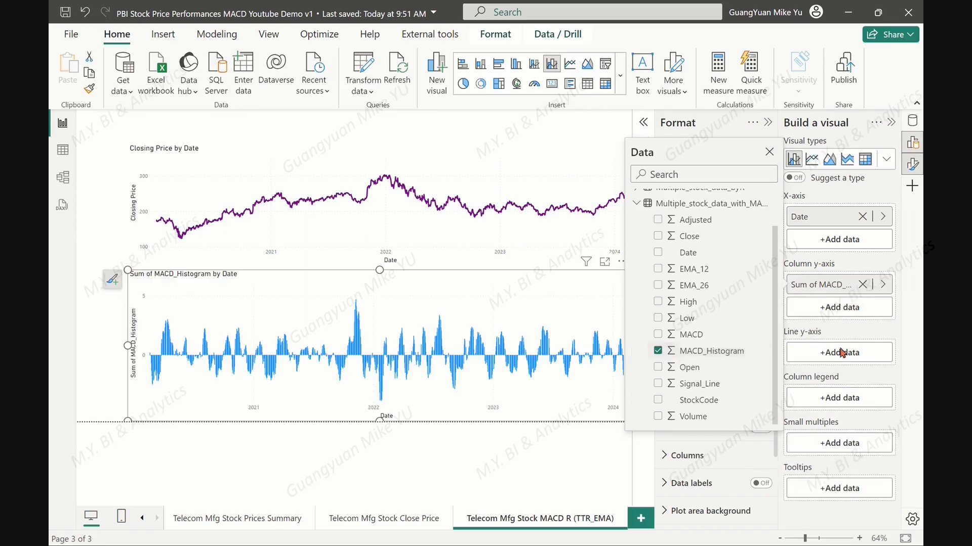
Rename the combo chart's column y-axis field to MACD_Histogram for this visual
right_click(818, 286)
left_click(809, 302)
left_click(817, 285)
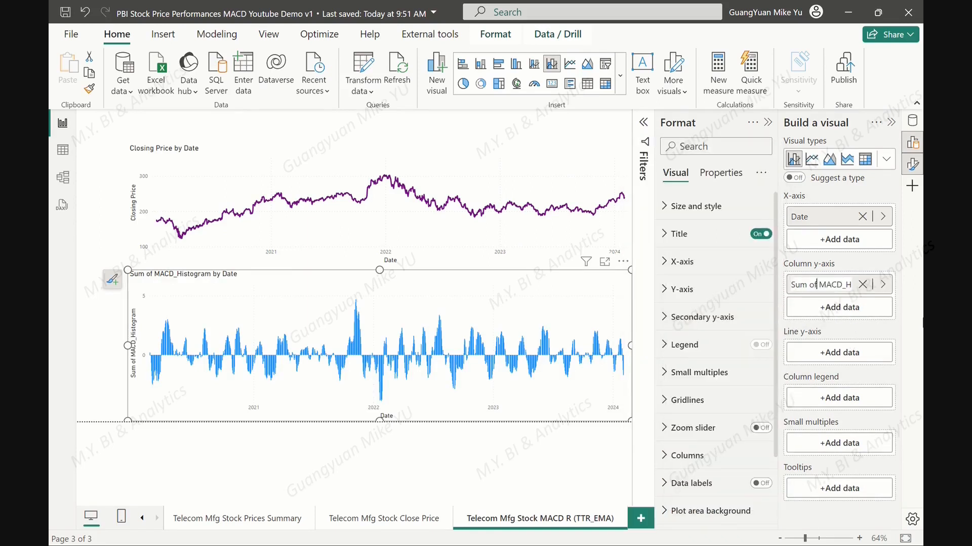
key("BackSpace")
key("BackSpace")
key("BackSpace")
key("BackSpace")
key("BackSpace")
key("BackSpace")
key("BackSpace")
key("Return")
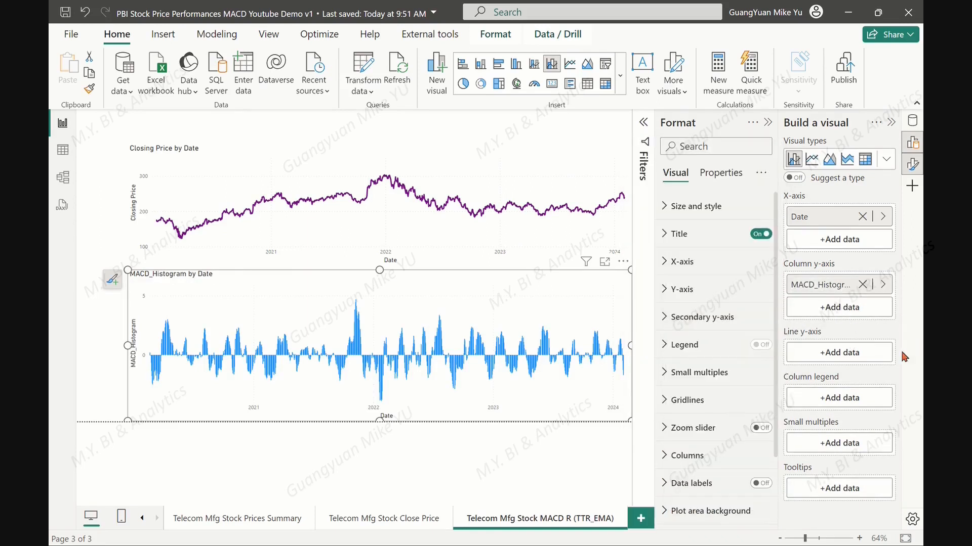
Add MACD and Signal_Line from the MACD table to the combo chart's line y-axis
left_click(839, 352)
left_click(637, 316)
scroll(698, 350, "down", 1)
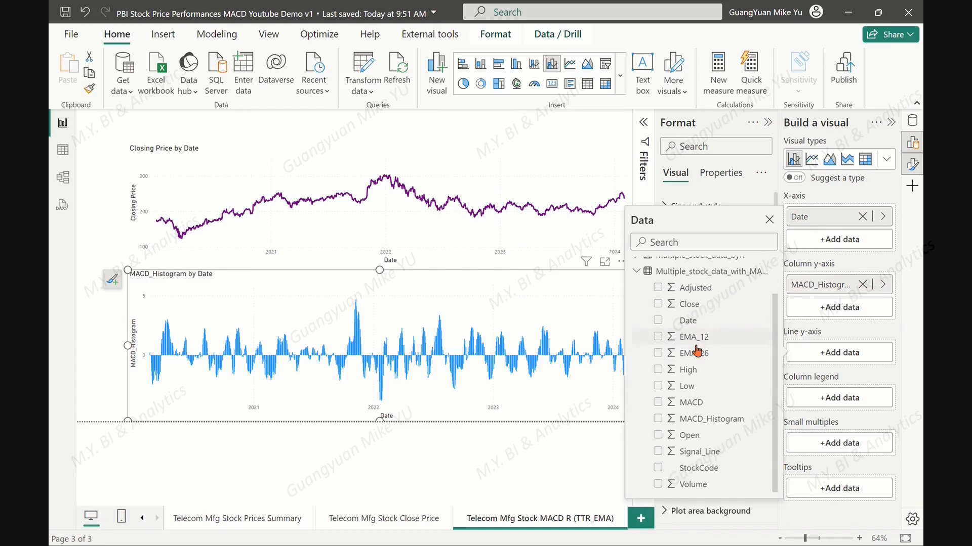
left_click(657, 403)
left_click(658, 451)
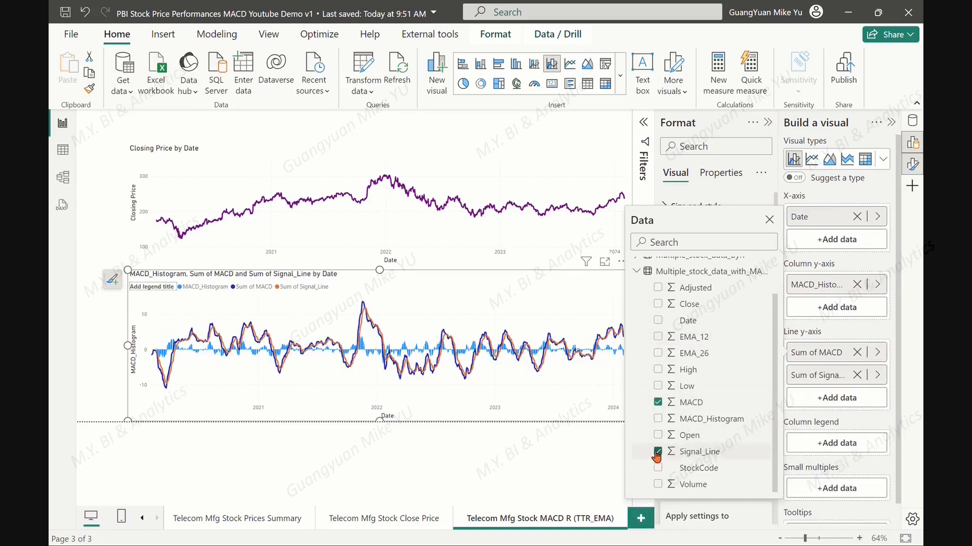
left_click(769, 219)
Rename the two line y-axis fields to MACD and Signal_Line for this visual
right_click(818, 353)
left_click(717, 185)
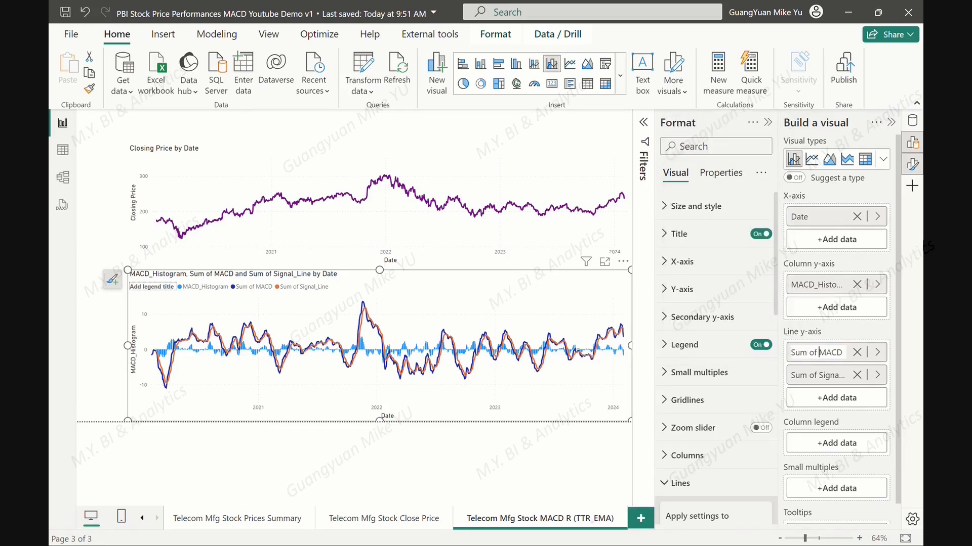
key("BackSpace")
right_click(817, 381)
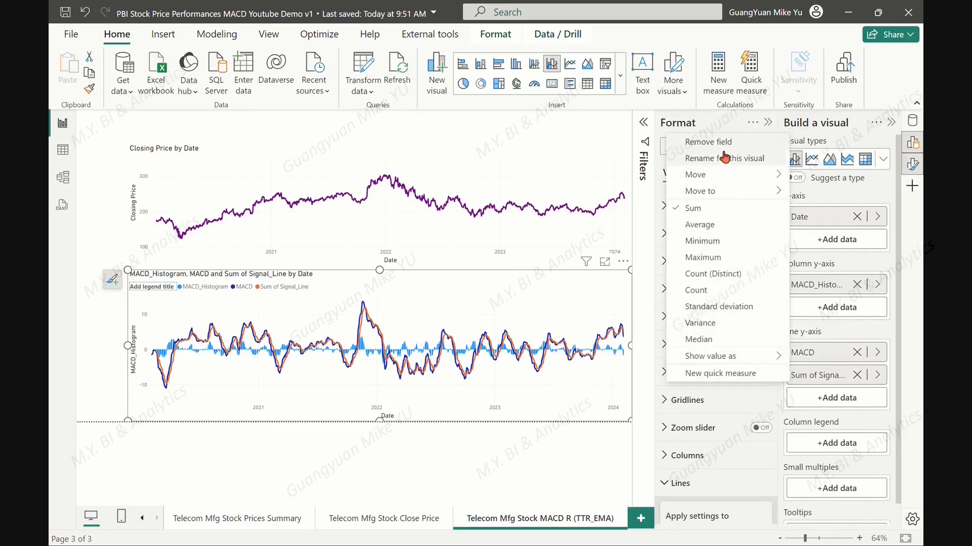
left_click(724, 158)
right_click(809, 375)
left_click(726, 159)
key("Home")
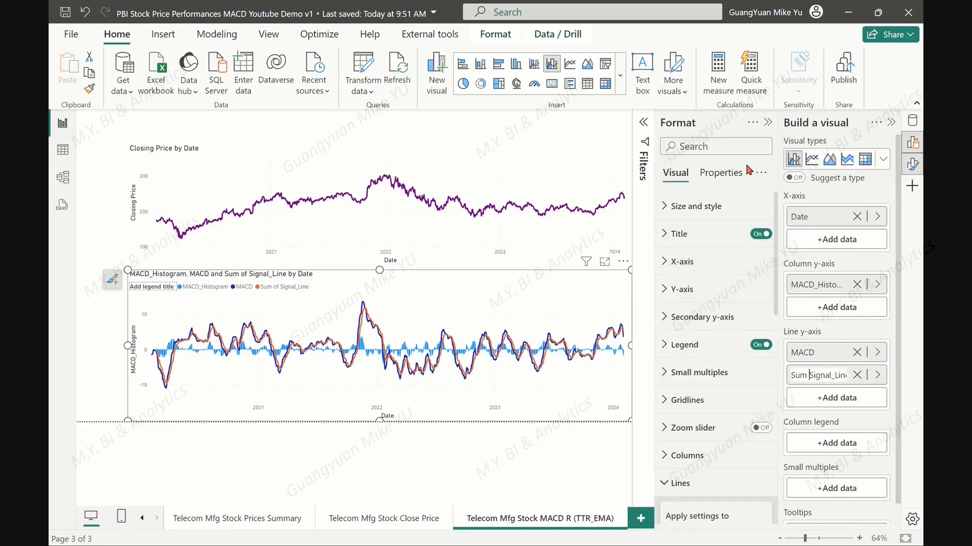
key("Return")
Turn off the combo chart's legend and set its column colour to rules based on the sum of MACD_Histogram
scroll(717, 432, "down", 1)
left_click(665, 405)
scroll(708, 399, "down", 3)
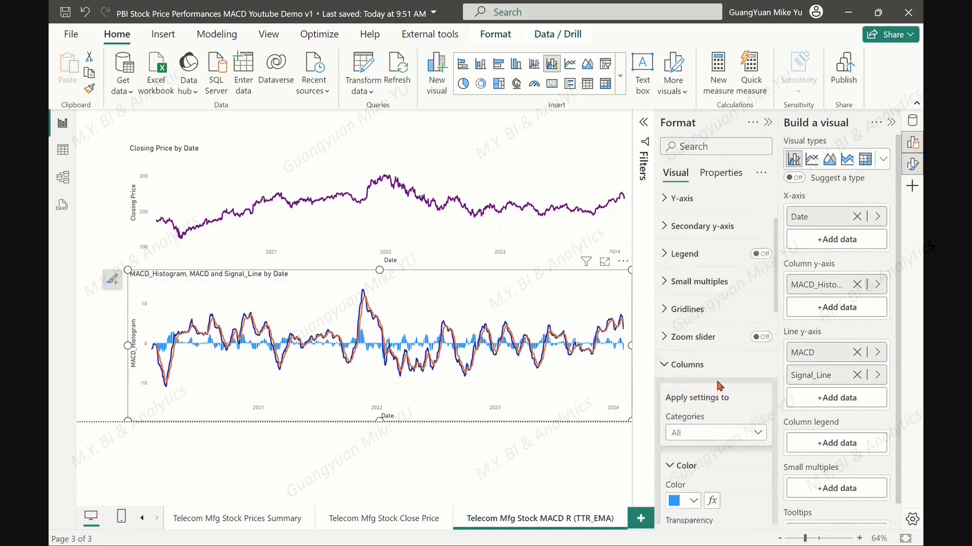
left_click(712, 394)
left_click(364, 122)
left_click(256, 164)
left_click(363, 179)
left_click(195, 276)
scroll(265, 288, "down", 3)
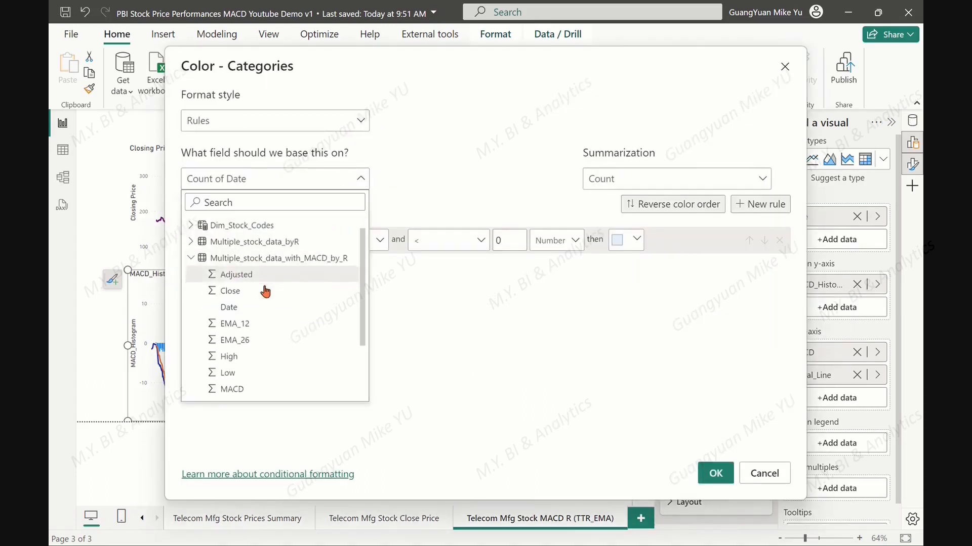
left_click(280, 370)
Define the first colour rule as green for number values >= 0 and < Max
left_click(366, 244)
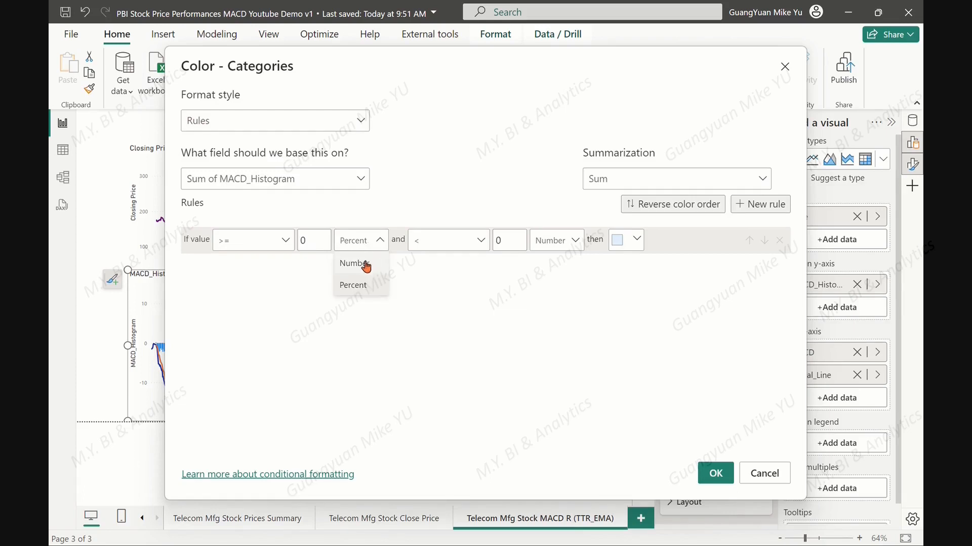
left_click(366, 263)
key("BackSpace")
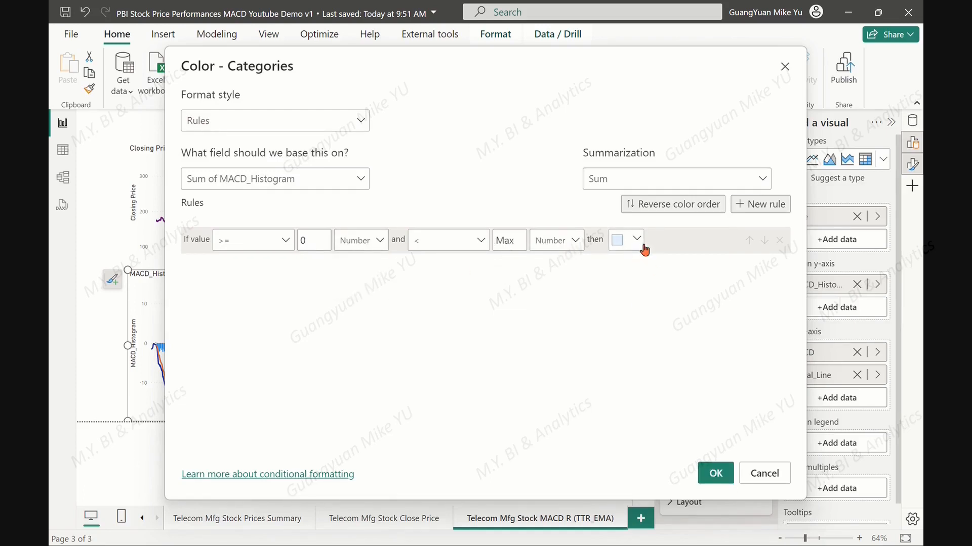
left_click(637, 239)
left_click(571, 450)
left_click(590, 407)
left_click(692, 318)
left_click(762, 363)
Add a second rule colouring number values >= Min and < 0 red, and apply the conditional formatting
left_click(760, 204)
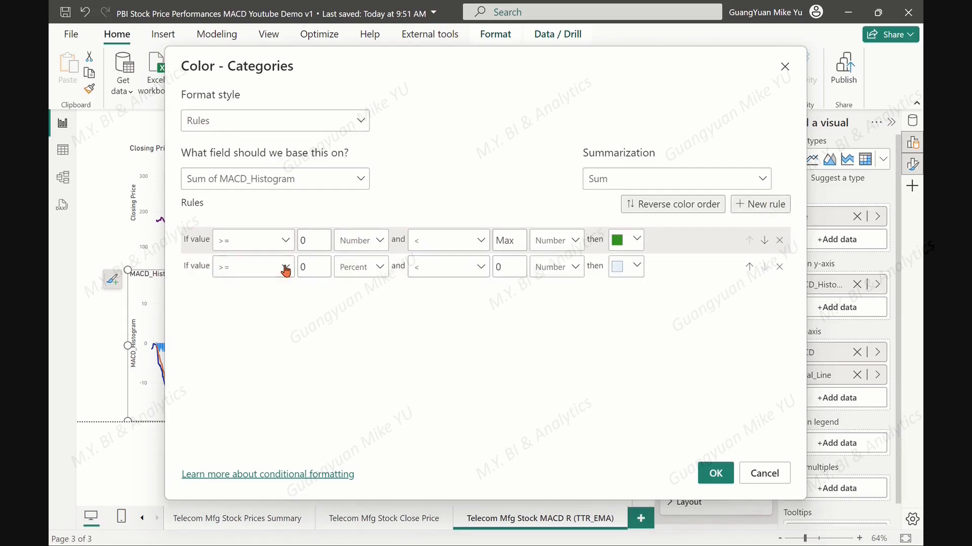
left_click(380, 273)
left_click(353, 287)
left_click(324, 267)
key("BackSpace")
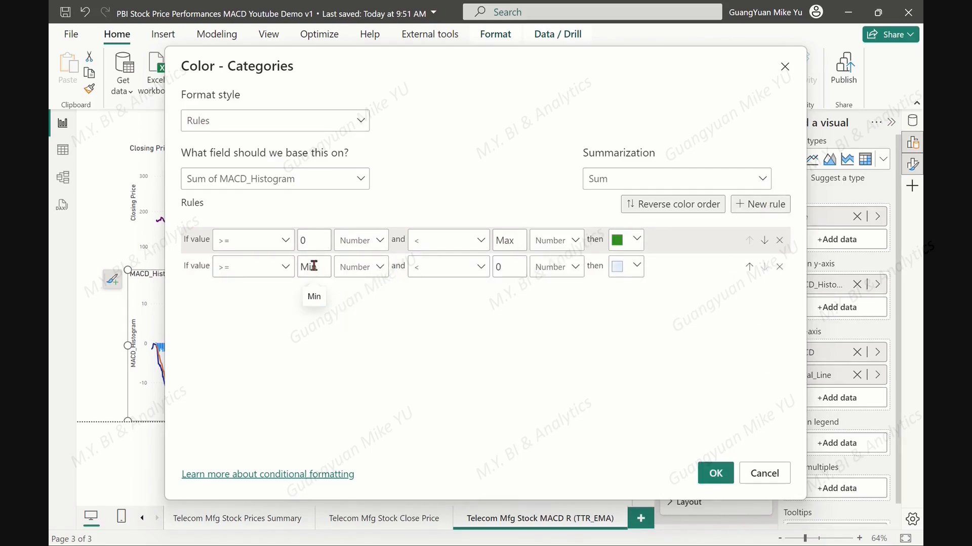
left_click(635, 269)
left_click(714, 268)
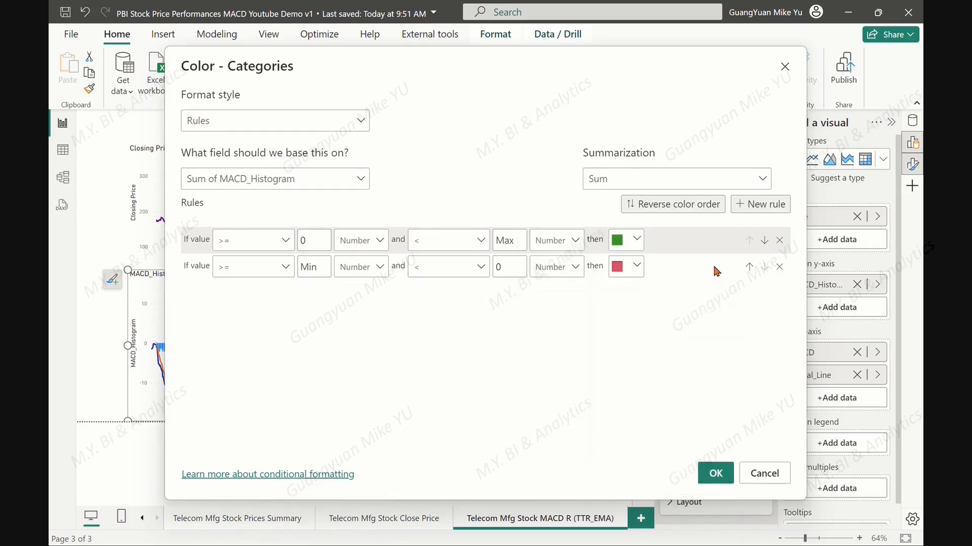
left_click(715, 473)
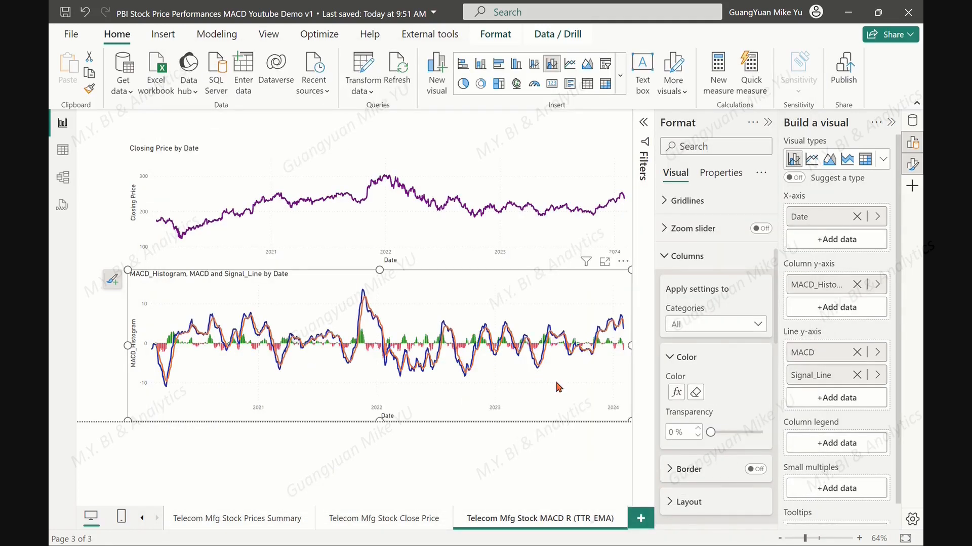
Insert a slicer and fit it as a narrow box beside the closing price chart
left_click(92, 170)
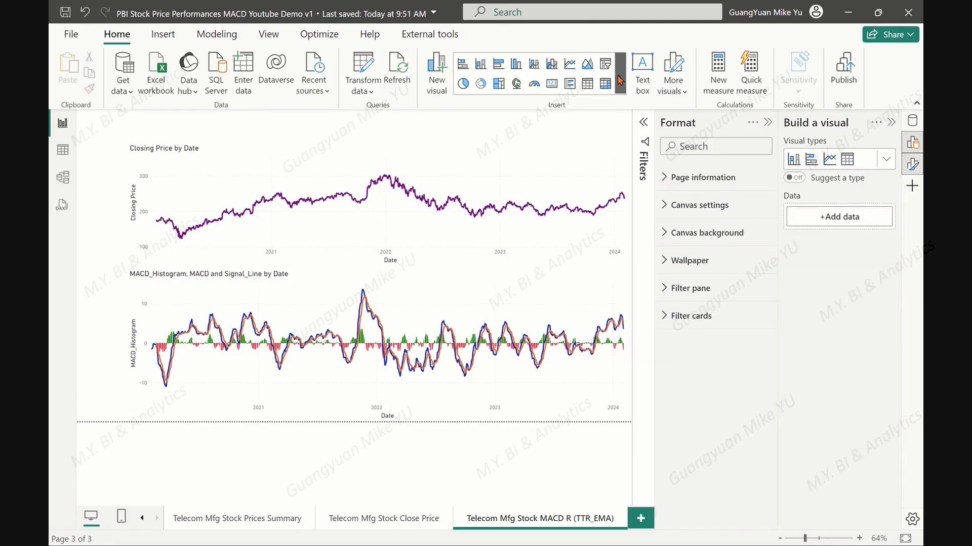
left_click(619, 76)
left_click(514, 496)
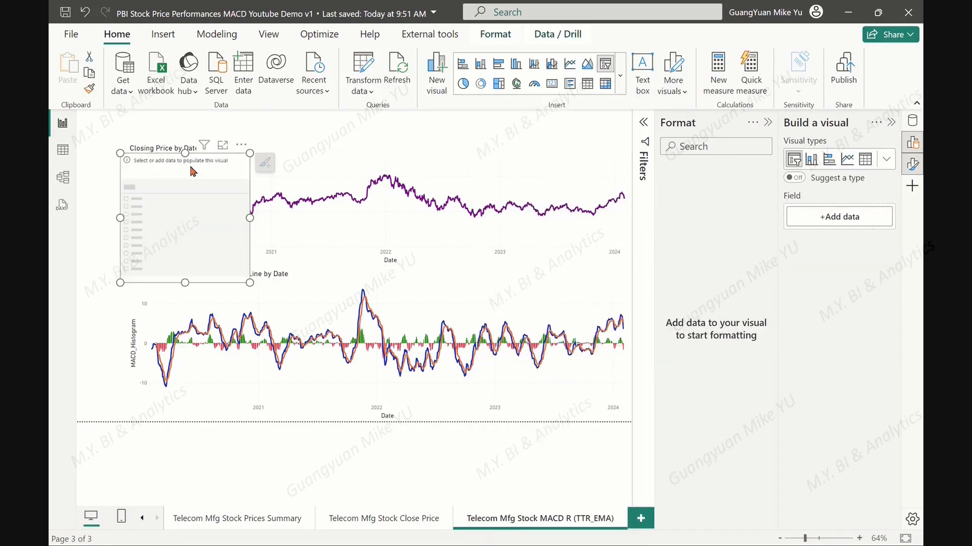
left_click_drag(192, 172, 150, 163)
left_click_drag(207, 209, 128, 209)
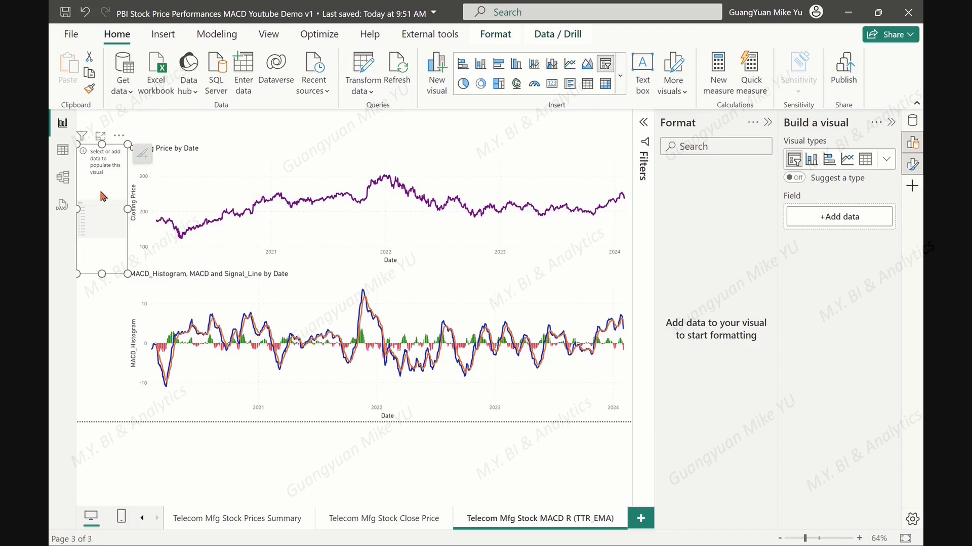
Add the StockCode field from Dim_Stock_Codes to the new slicer
left_click(912, 143)
left_click(912, 143)
left_click(799, 217)
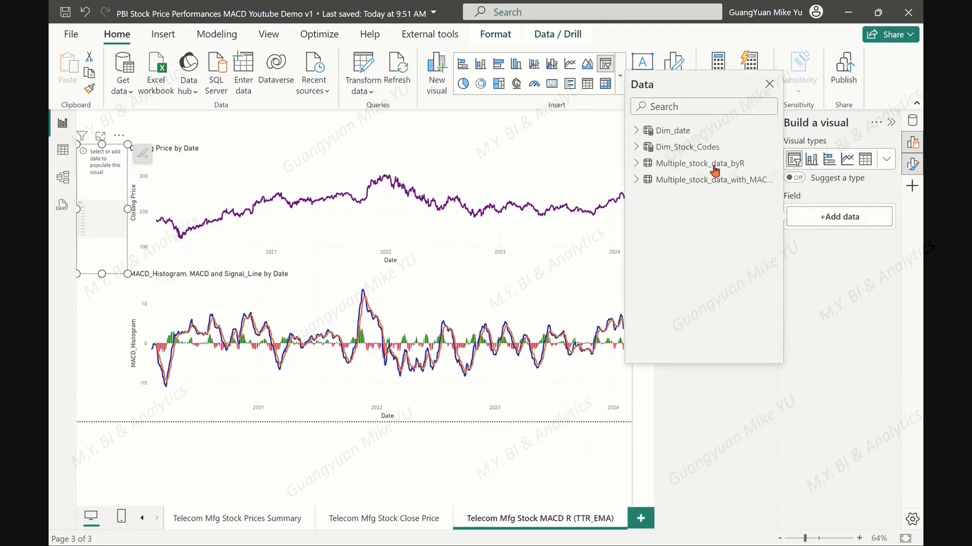
left_click(637, 147)
left_click(658, 163)
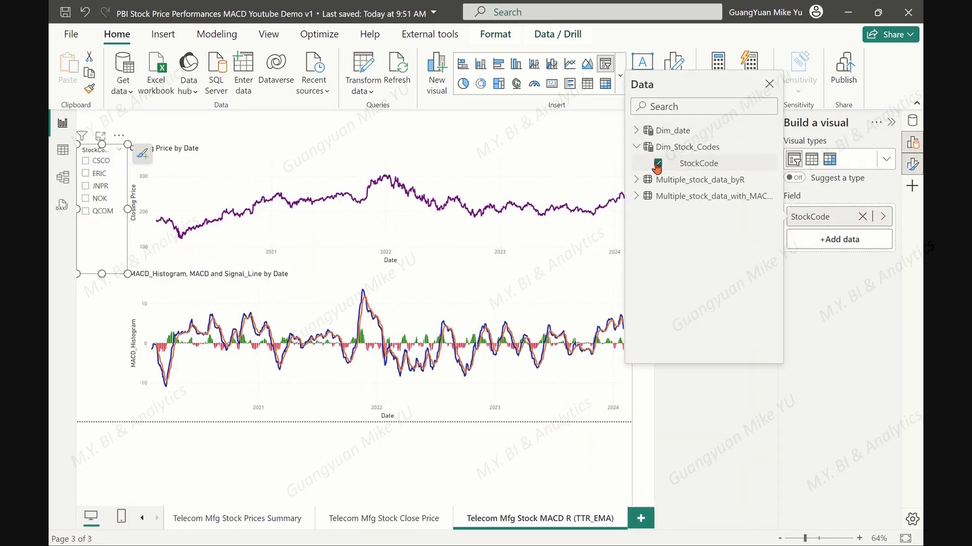
Turn on single select in the StockCode slicer's selection settings
left_click(913, 165)
left_click(663, 261)
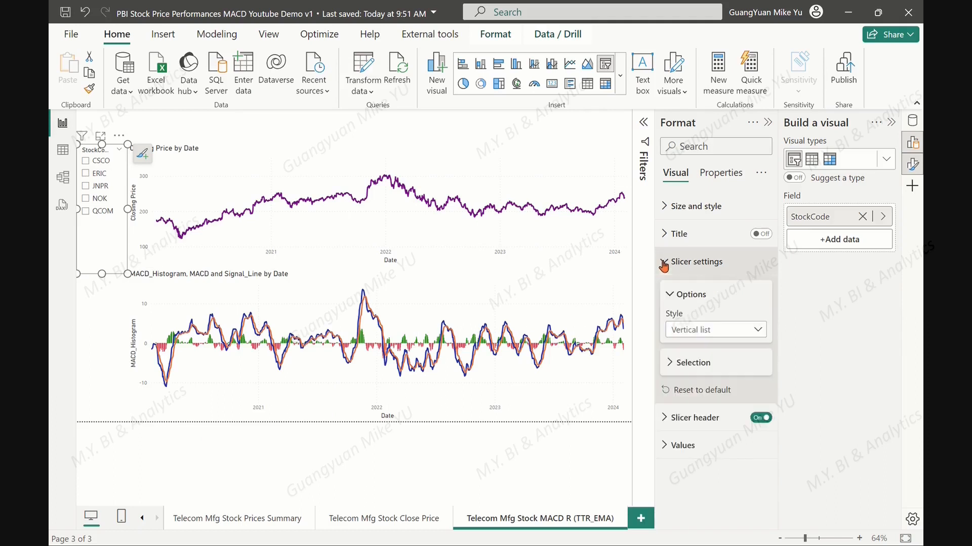
left_click(673, 363)
left_click(756, 382)
left_click(669, 294)
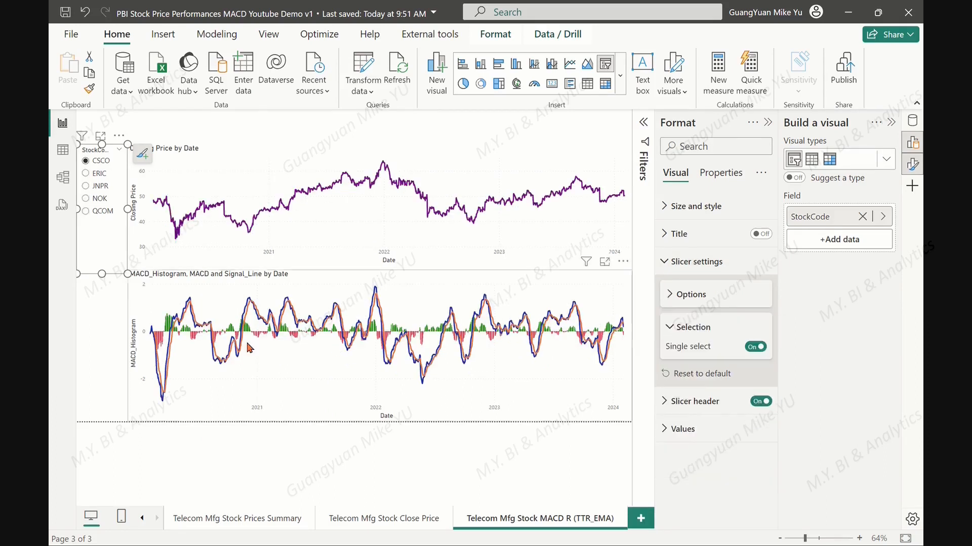
Insert a second slicer and fit it as a narrow box beside the MACD chart, matching the chart's height
left_click(91, 130)
left_click(621, 87)
left_click(512, 497)
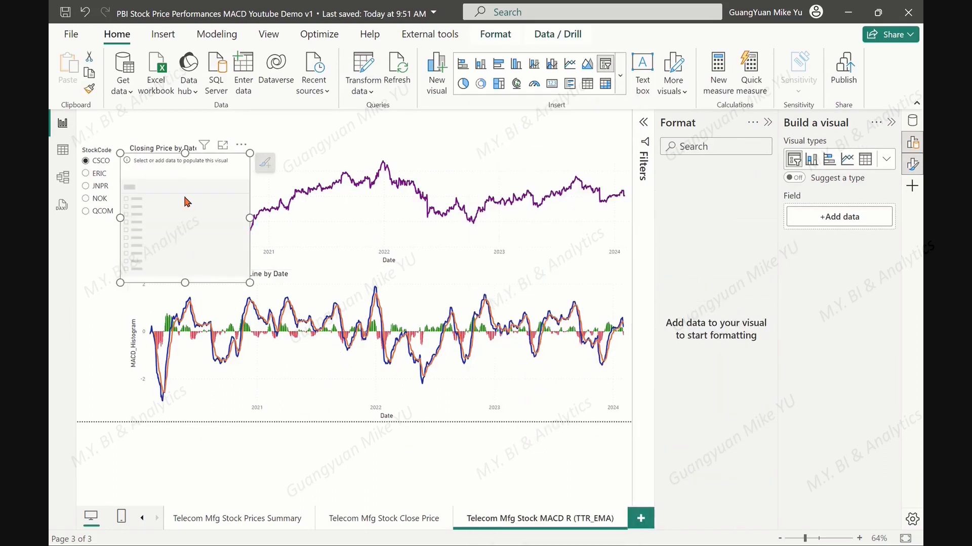
left_click_drag(186, 199, 146, 328)
left_click_drag(206, 335, 128, 335)
left_click_drag(102, 399, 102, 420)
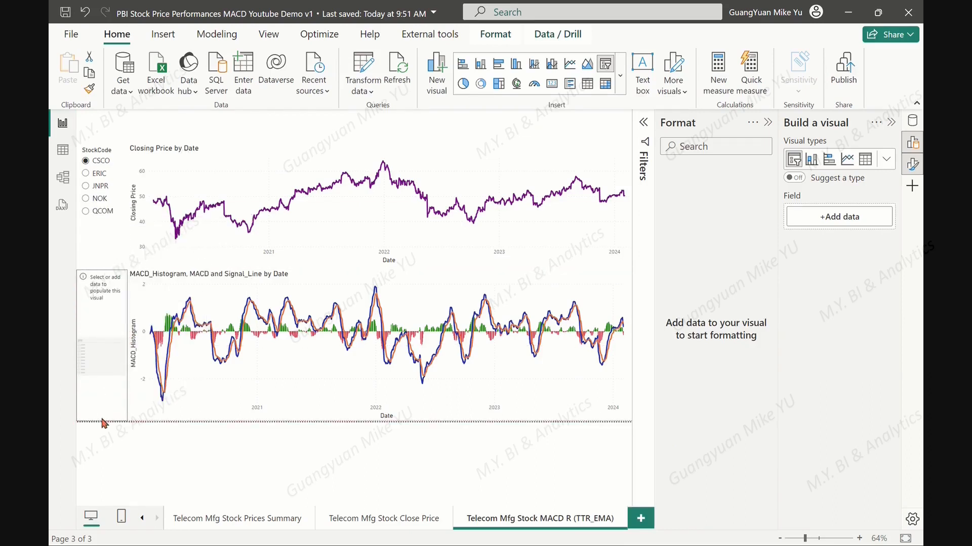
Add the Year field from Dim_date to the slicer beside the MACD chart
left_click(913, 144)
left_click(913, 144)
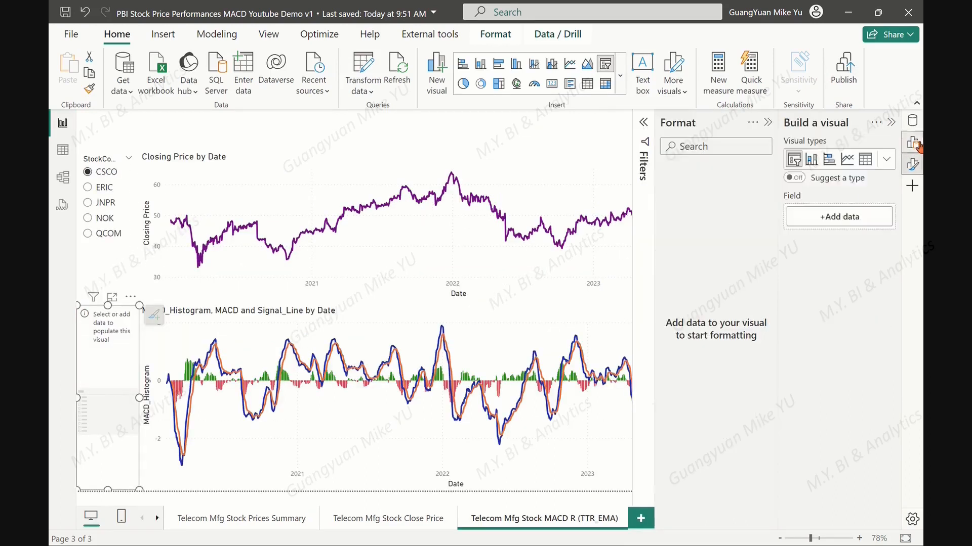
left_click(848, 223)
left_click(638, 133)
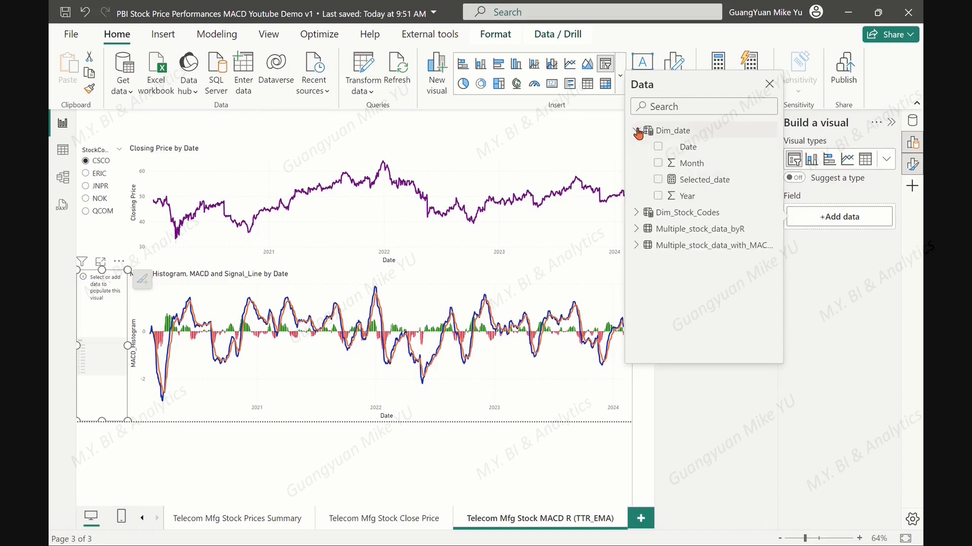
left_click(657, 196)
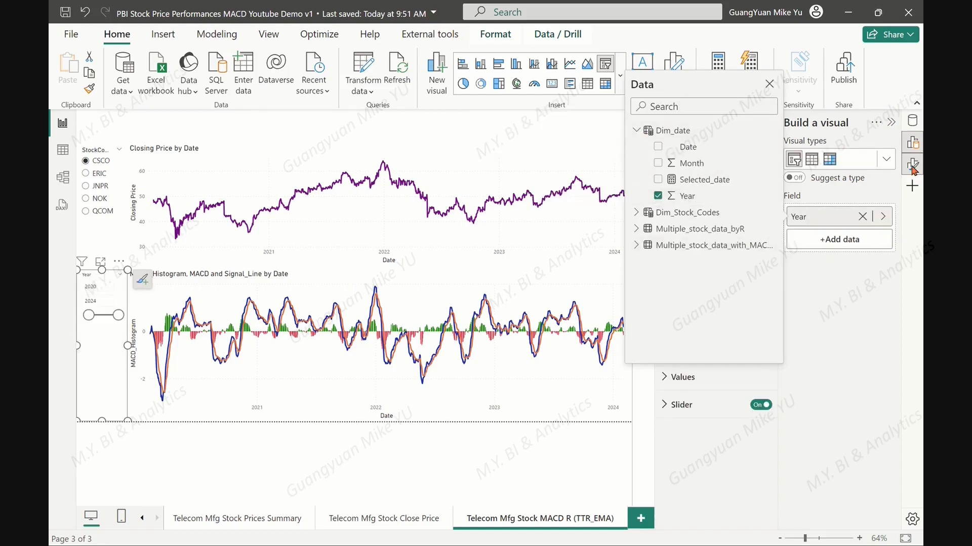
Set the Year slicer's style to Vertical list and turn on its "Select all" option
left_click(913, 168)
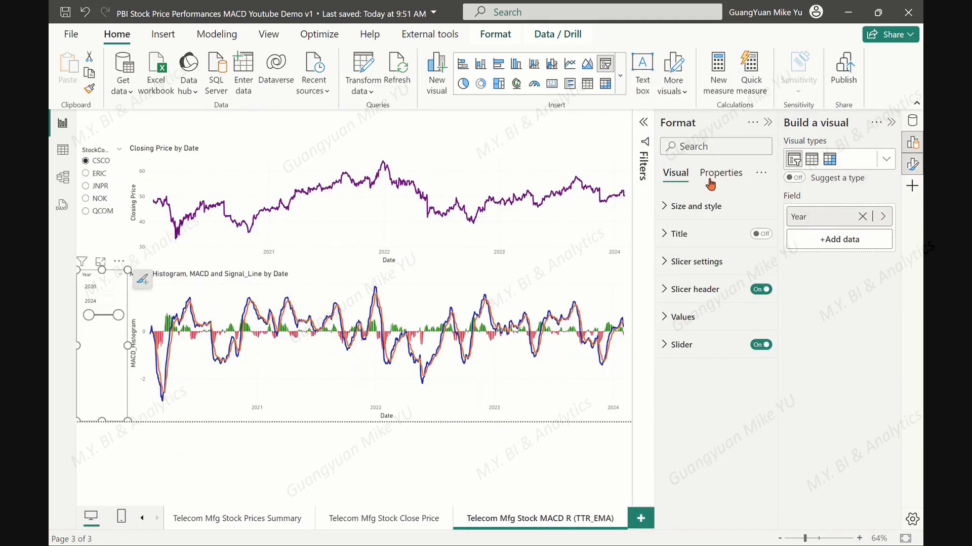
left_click(695, 262)
left_click(757, 330)
left_click(694, 345)
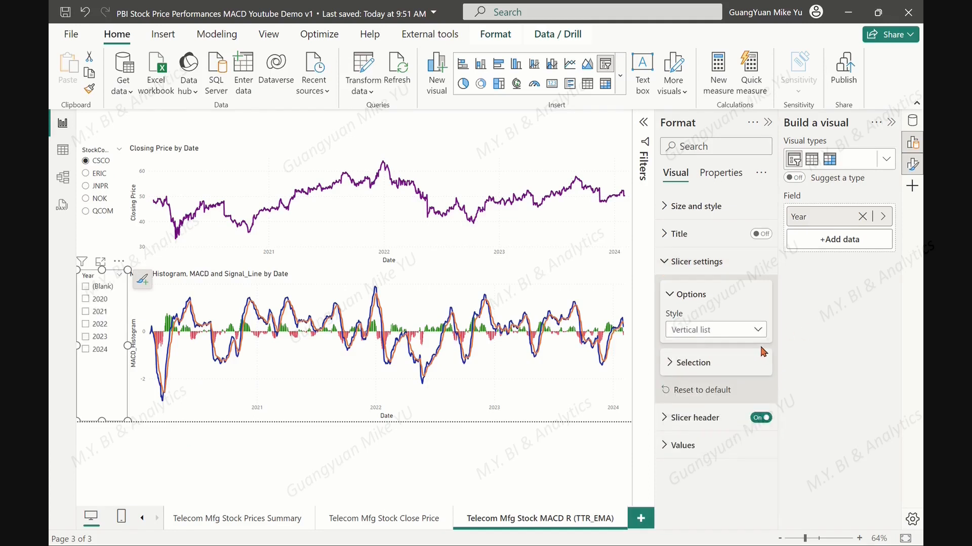
left_click(703, 374)
left_click(756, 420)
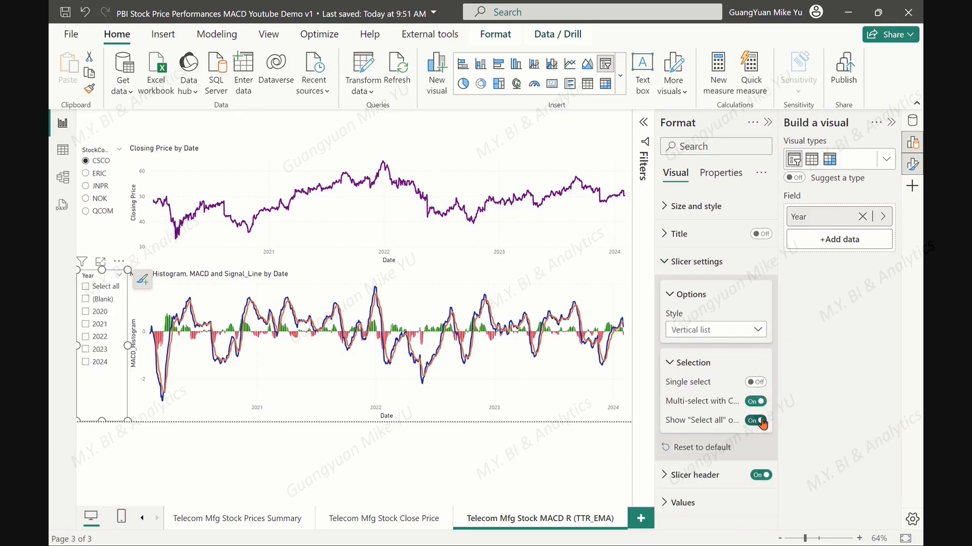
Filter the Year slicer with basic filtering so that every value except (Blank) is included
left_click(767, 122)
left_click(768, 123)
left_click(745, 201)
left_click(710, 247)
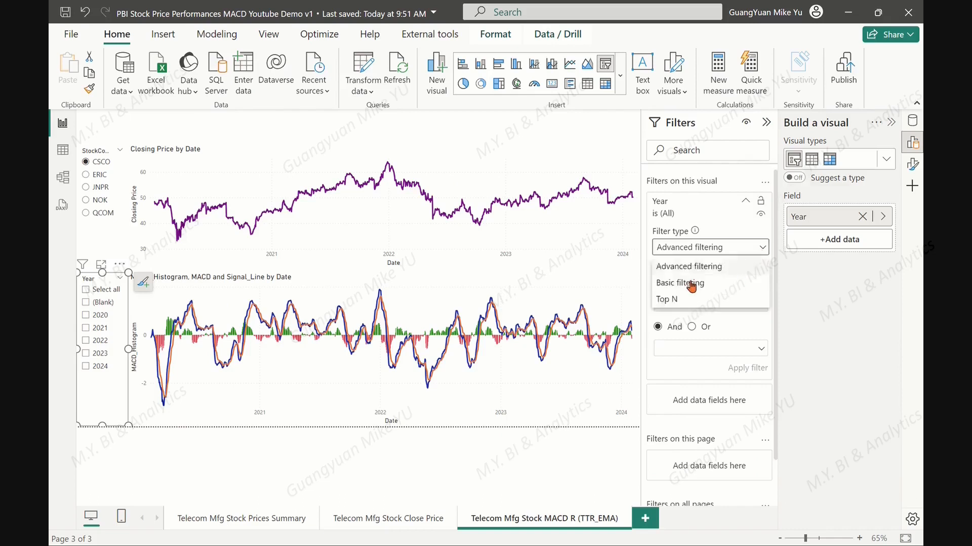
left_click(686, 282)
left_click(662, 263)
left_click(661, 279)
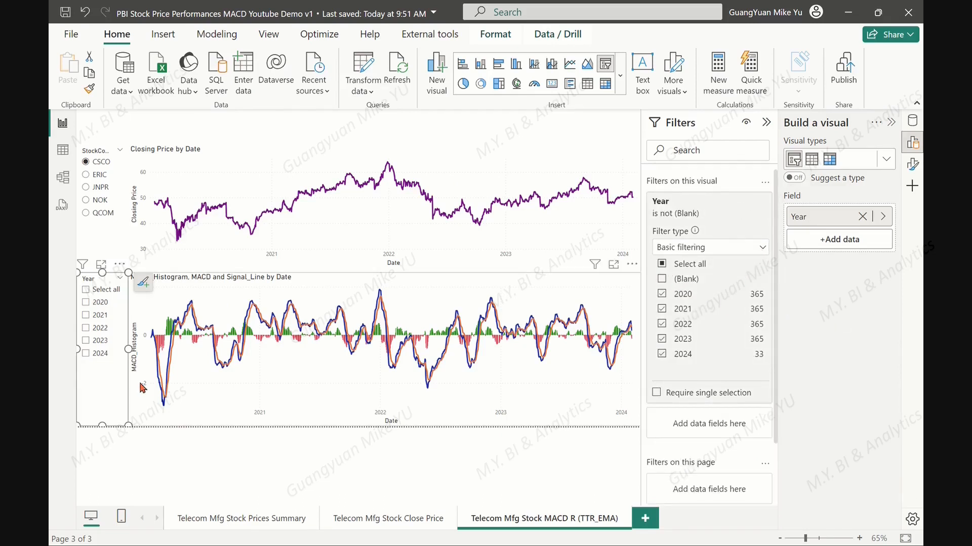
Insert a card visual and stretch it across the full page width above the closing price chart
left_click(766, 122)
left_click(891, 123)
left_click(566, 127)
left_click(619, 80)
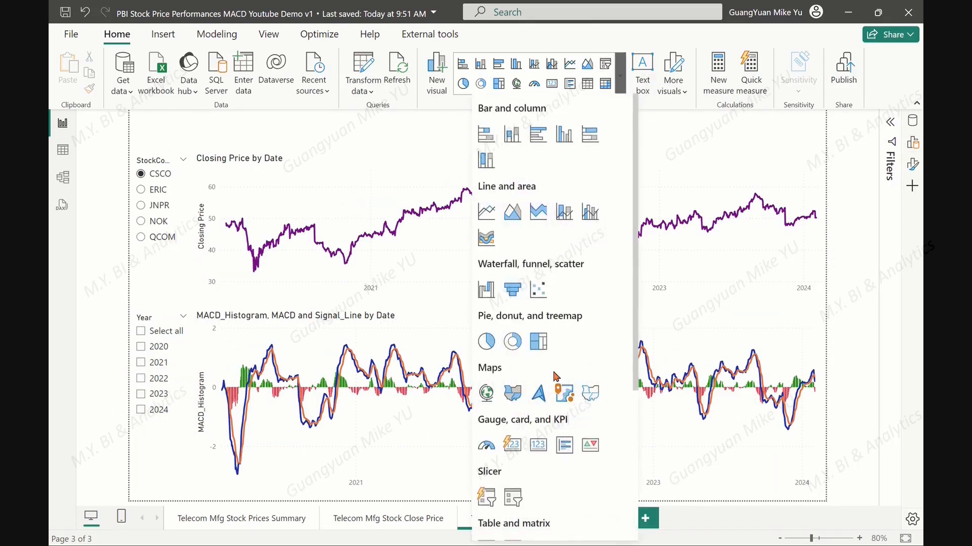
left_click(539, 444)
left_click_drag(265, 326, 214, 130)
left_click_drag(292, 134, 830, 137)
left_click_drag(477, 157, 477, 145)
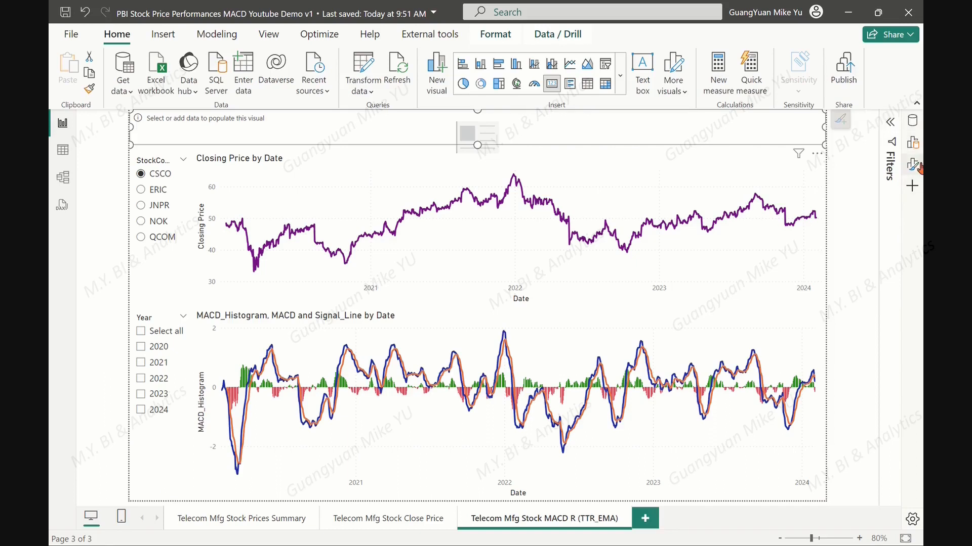
In the Dim_Stock_Codes table, create the measure Selected_Stock = SELECTEDVALUE('Dim_Stock_Codes'[StockCode])&" MACD Chart"
left_click(63, 150)
left_click(784, 190)
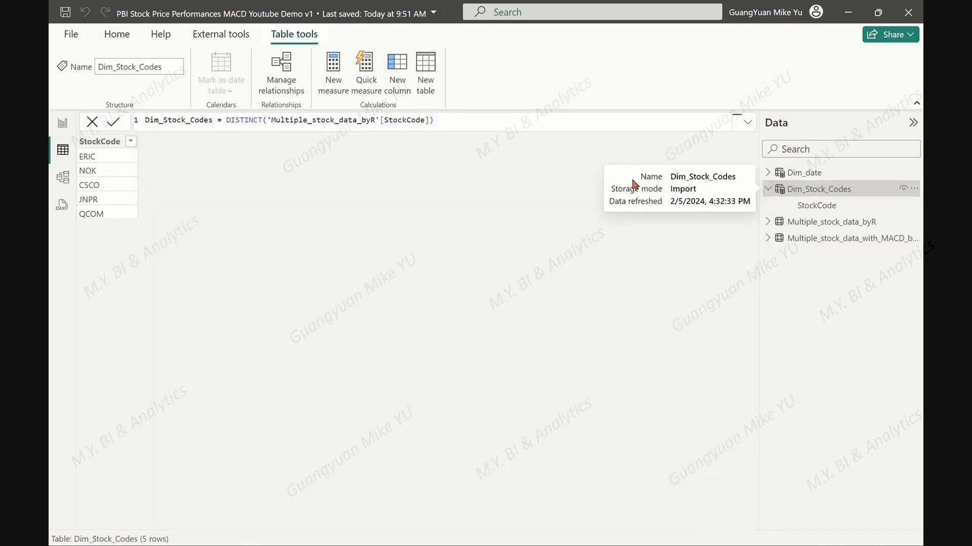
left_click(333, 69)
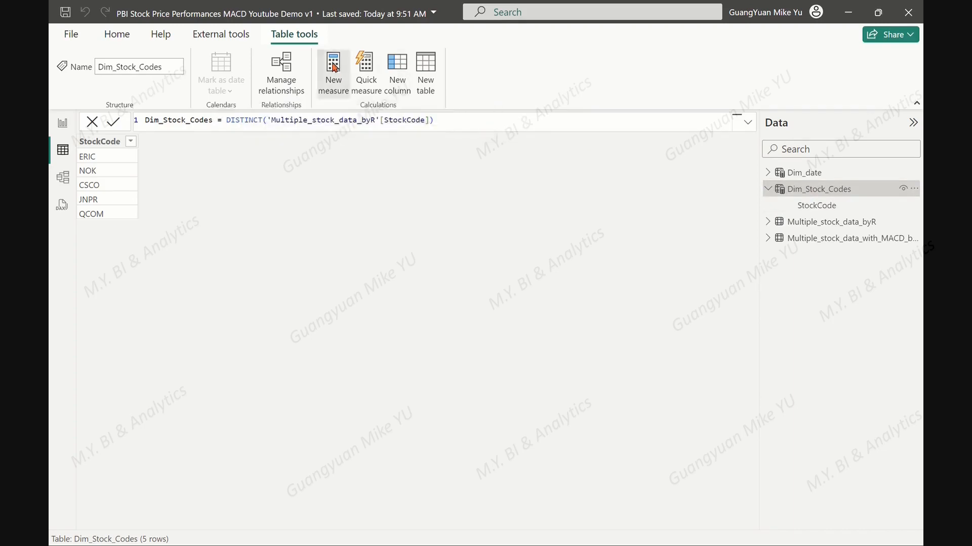
type("Selected")
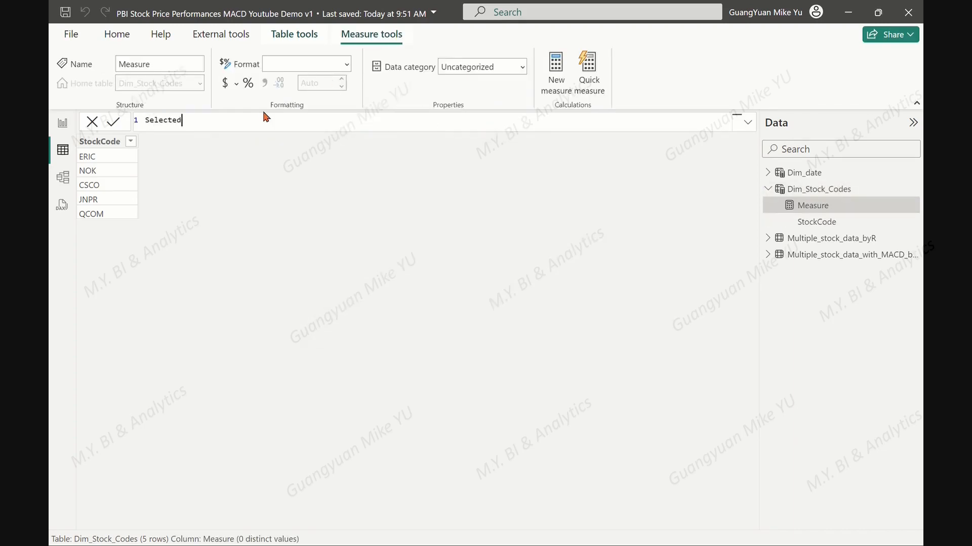
type("_Stock = Sele")
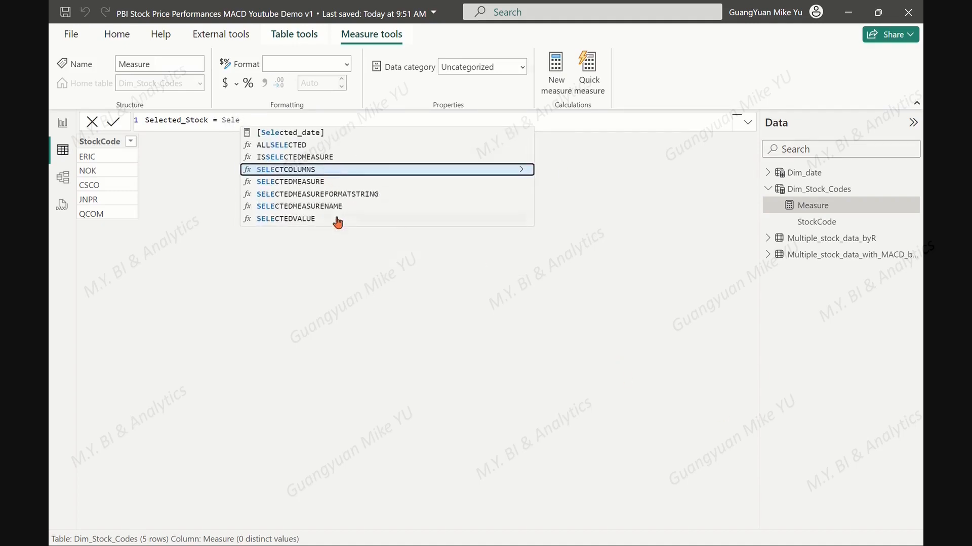
left_click(312, 219)
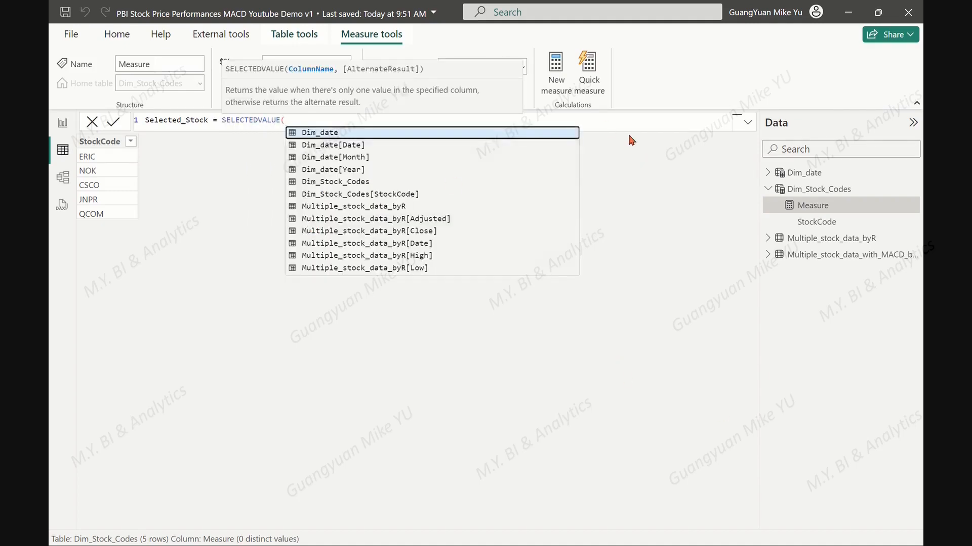
type("'")
left_click(412, 199)
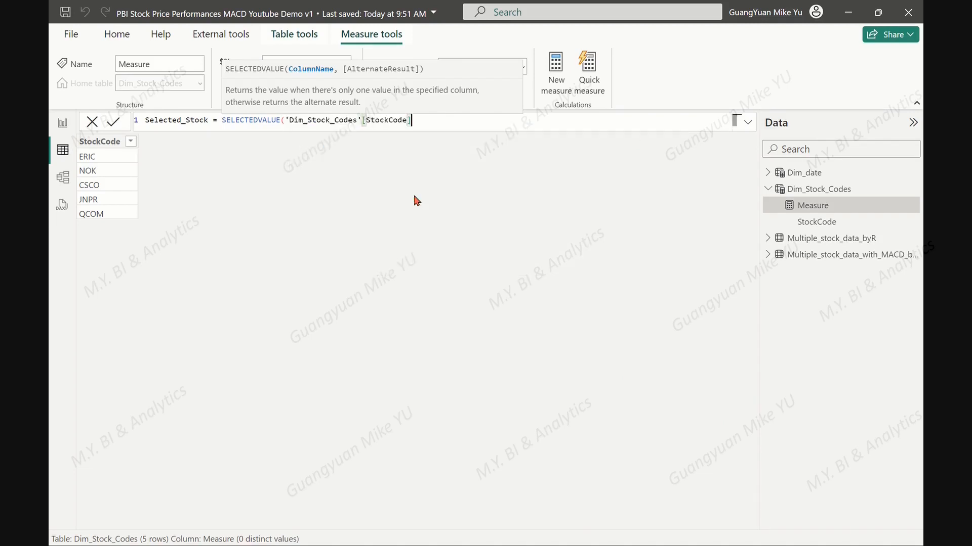
type("&\" MACD C")
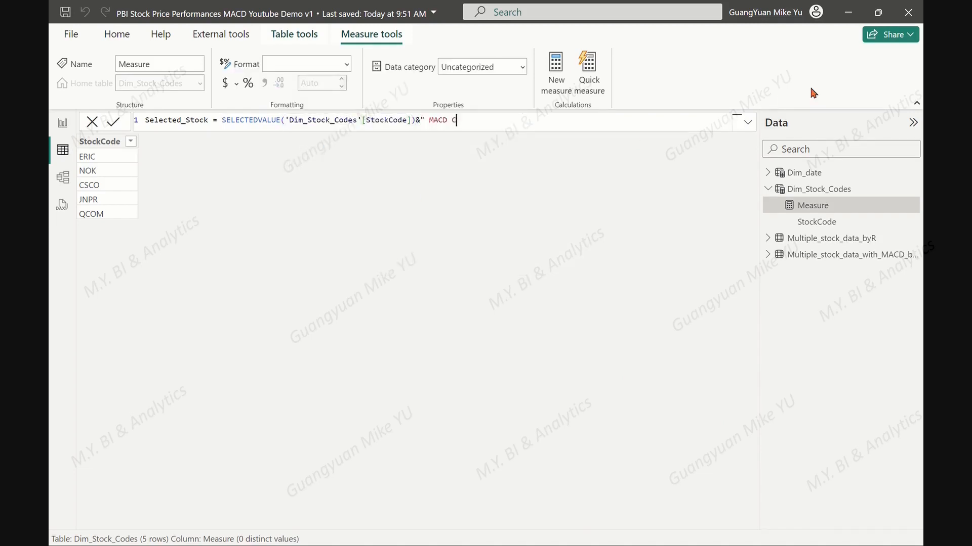
left_click(113, 122)
Back in the report, add the Selected_Stock measure to the empty card above the charts
left_click(61, 125)
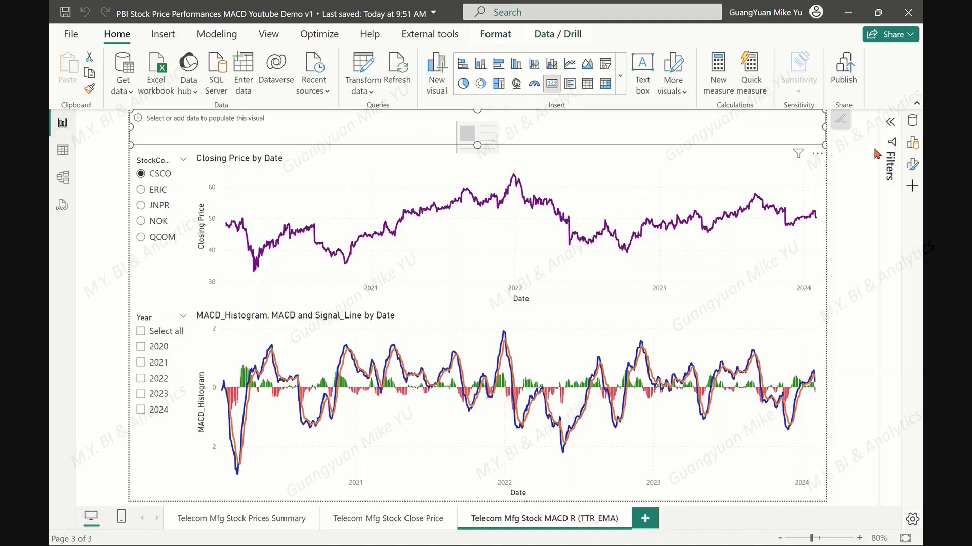
left_click(912, 143)
left_click(820, 217)
left_click(636, 147)
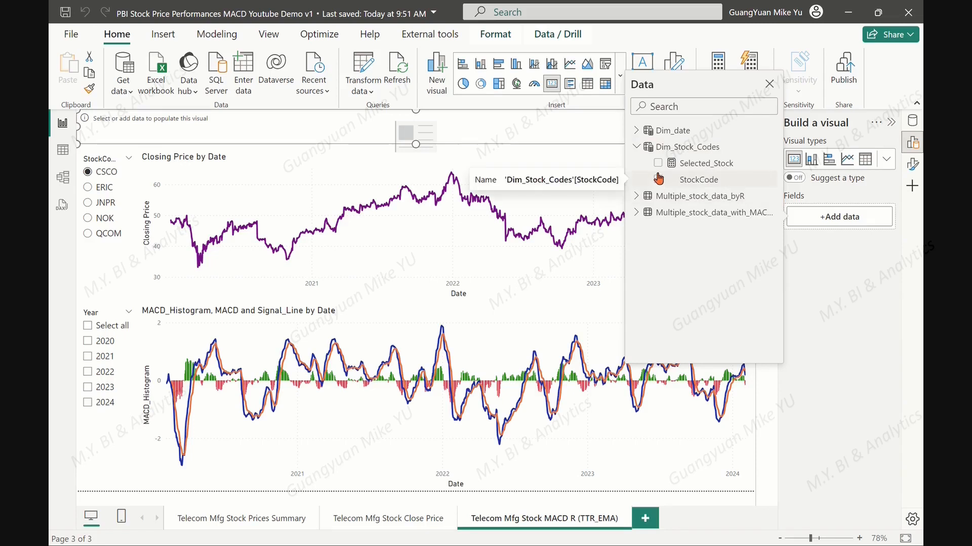
left_click(658, 163)
Set the title card's callout value to font size 29 and bold
left_click(913, 163)
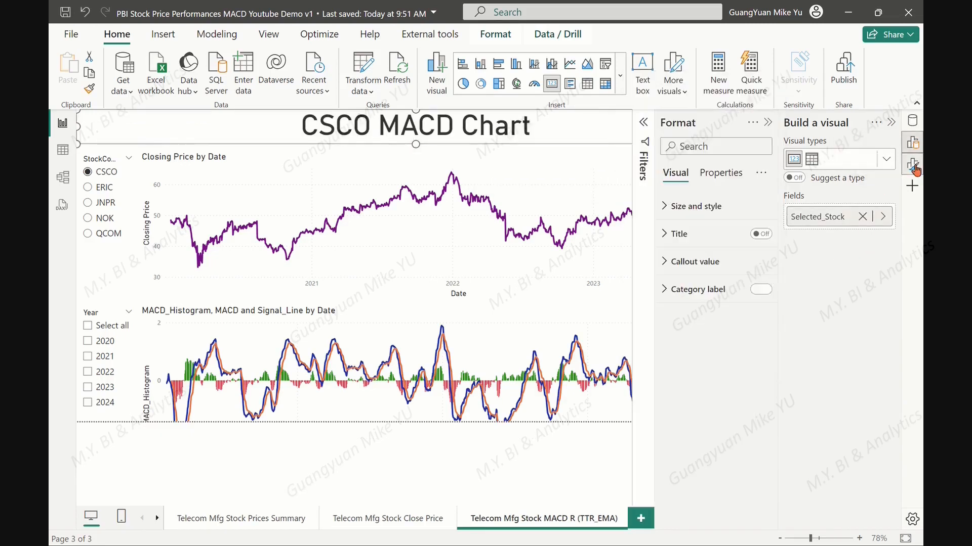
left_click(663, 261)
left_click(762, 312)
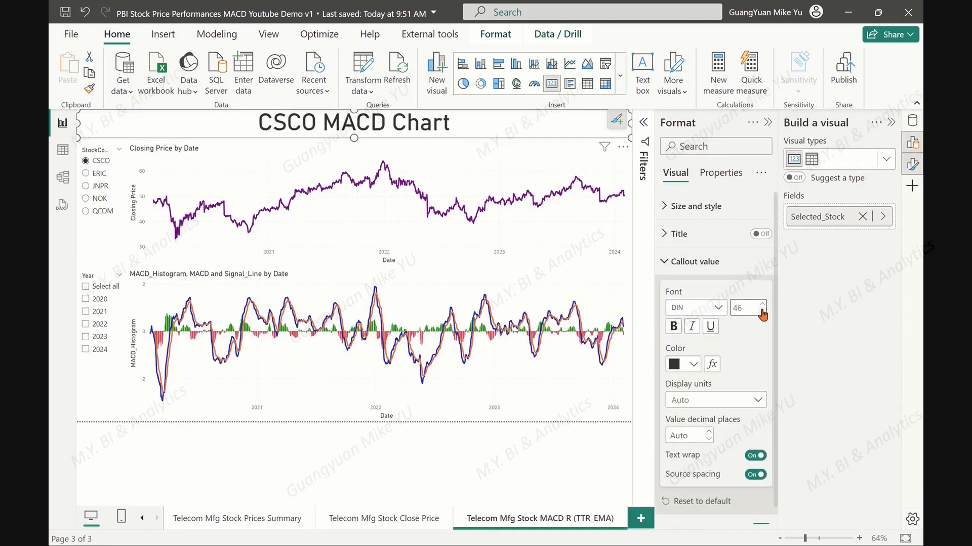
left_click(761, 312)
left_click(673, 327)
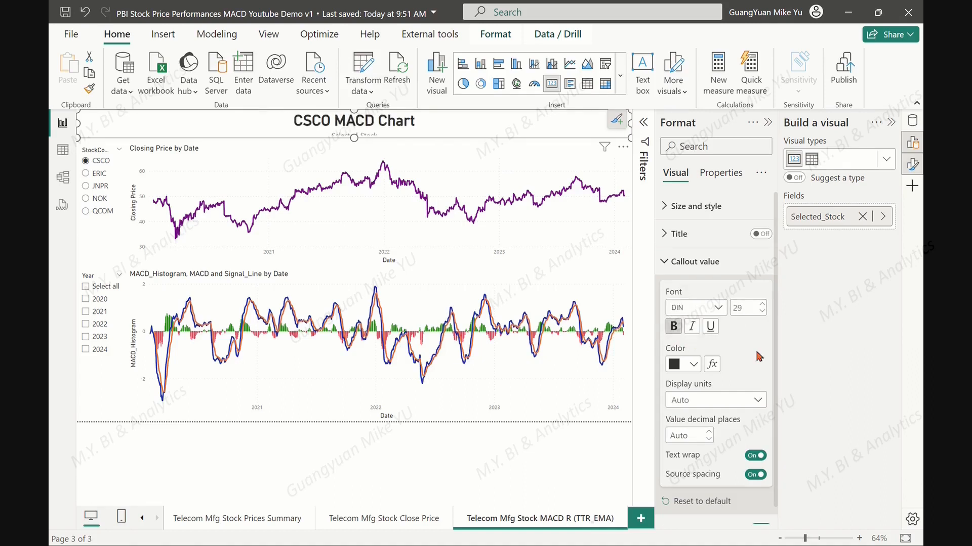
Test the slicers by switching the stock to ERIC, JNPR, NOK and QCOM and the year to 2020 and 2024
left_click(891, 123)
left_click(891, 123)
left_click(140, 190)
left_click(141, 206)
left_click(141, 221)
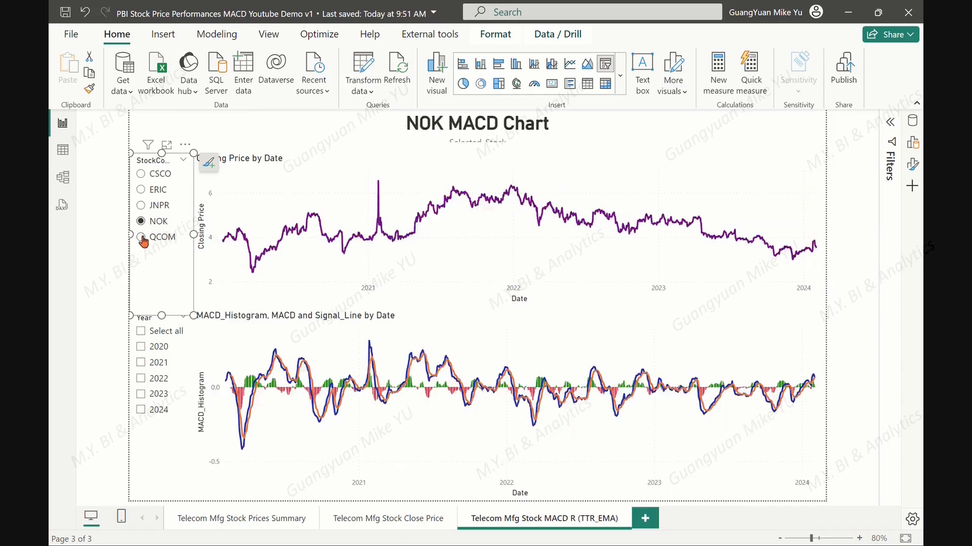
left_click(141, 237)
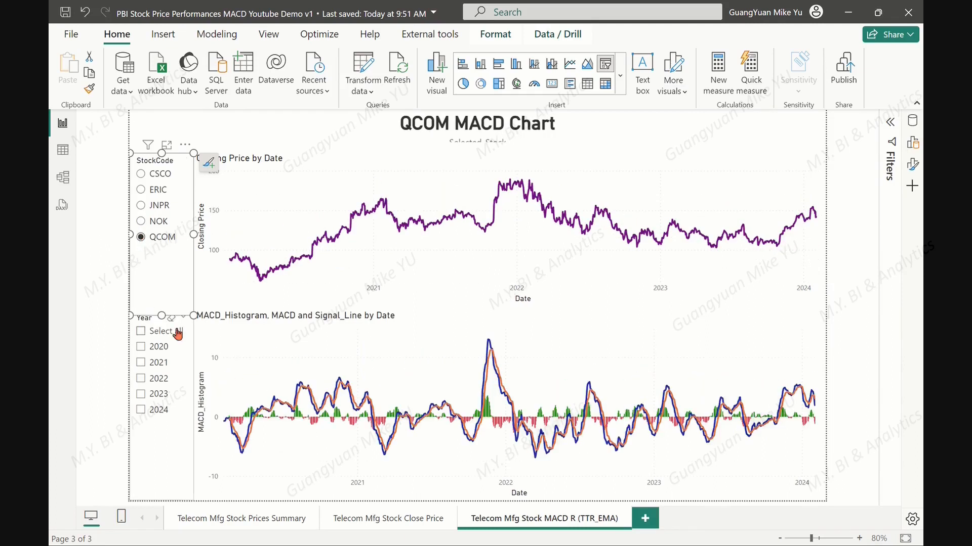
left_click(141, 347)
left_click(141, 409)
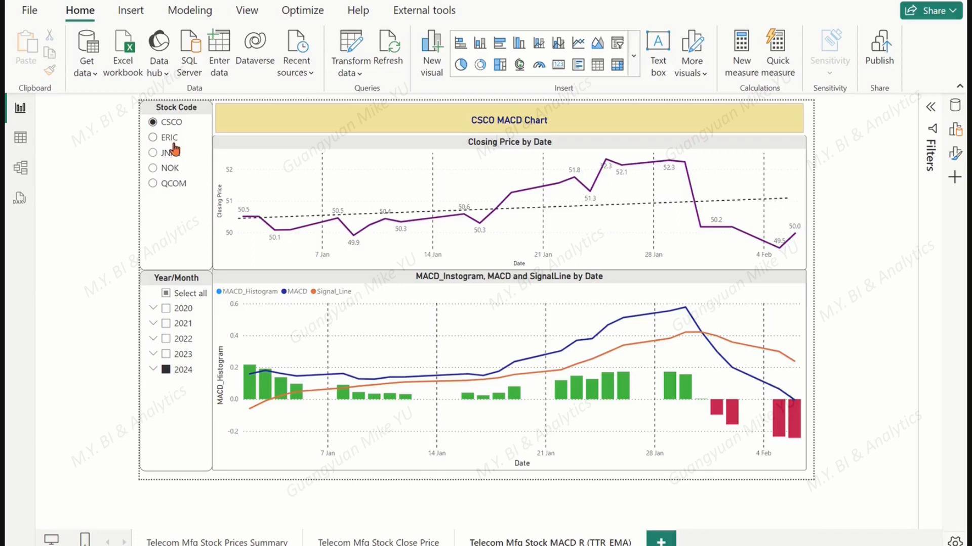
left_click(179, 404)
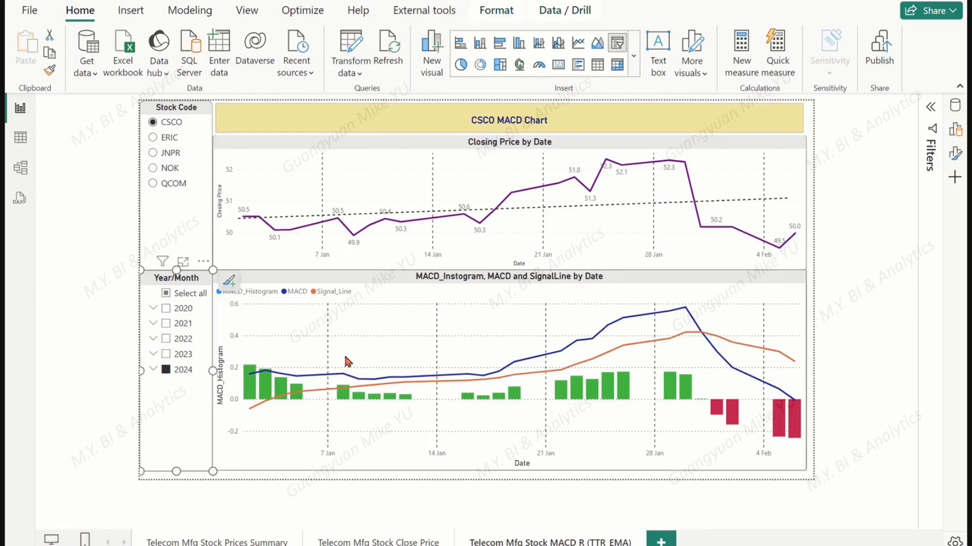
left_click(954, 108)
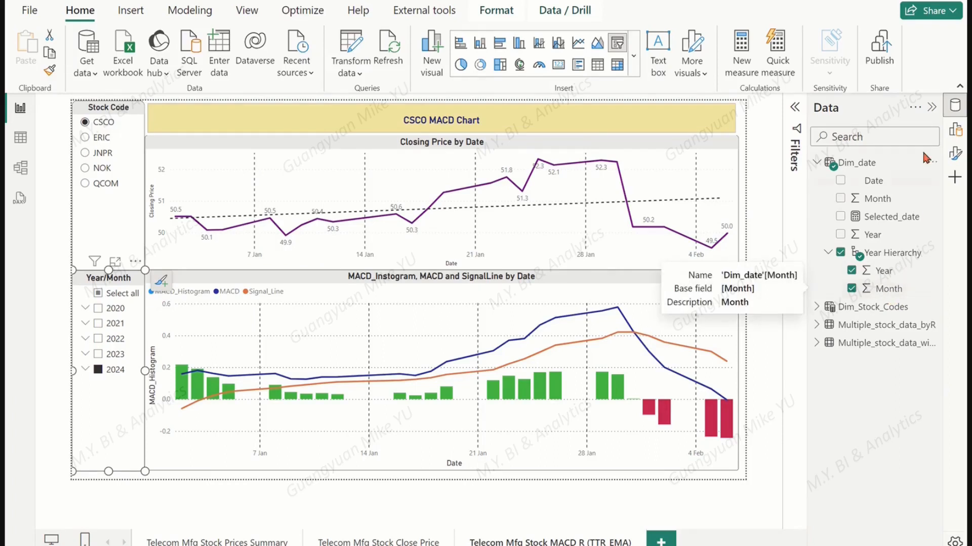
left_click(932, 107)
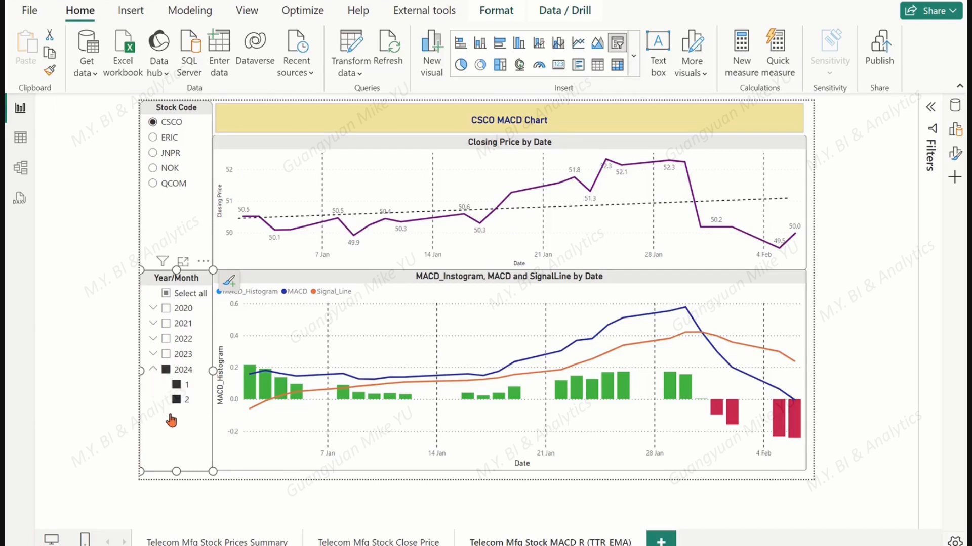
Expand 2023 in the Year/Month slicer and add its months 9 to 12 to the 2024 selection
left_click(154, 356)
scroll(197, 392, "down", 3)
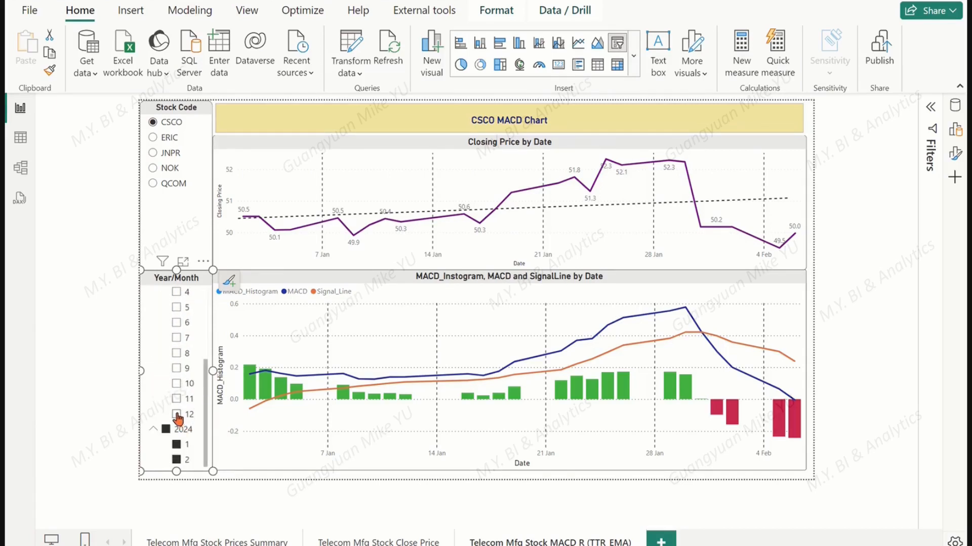
left_click(177, 415)
left_click(116, 400)
left_click(108, 383)
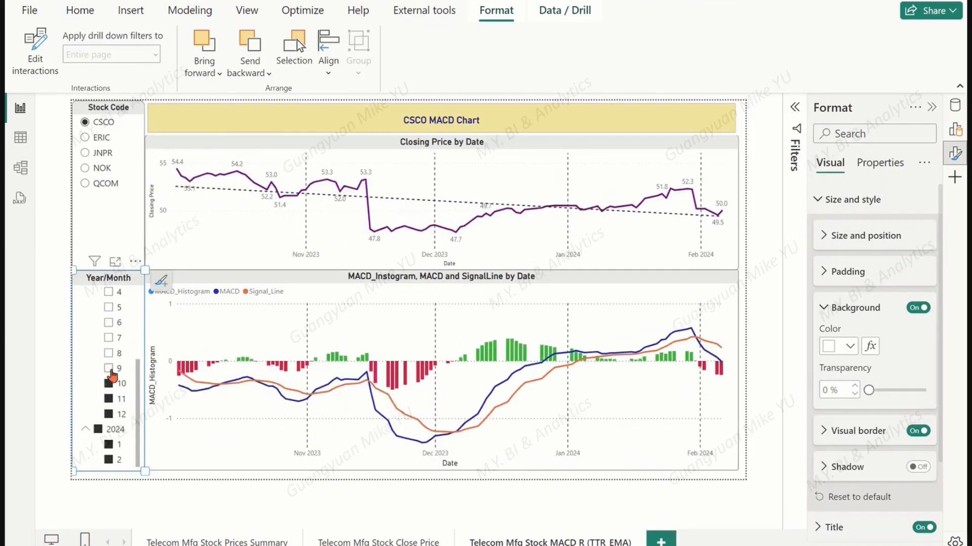
left_click(108, 369)
left_click(931, 109)
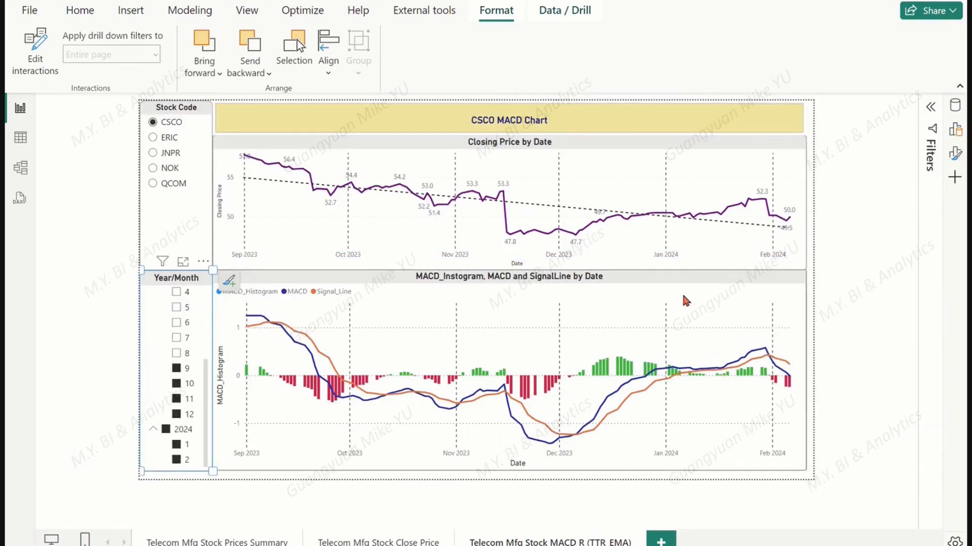
Compare both charts for the selected period by switching the stock to ERIC, JNPR, NOK and QCOM
left_click(153, 138)
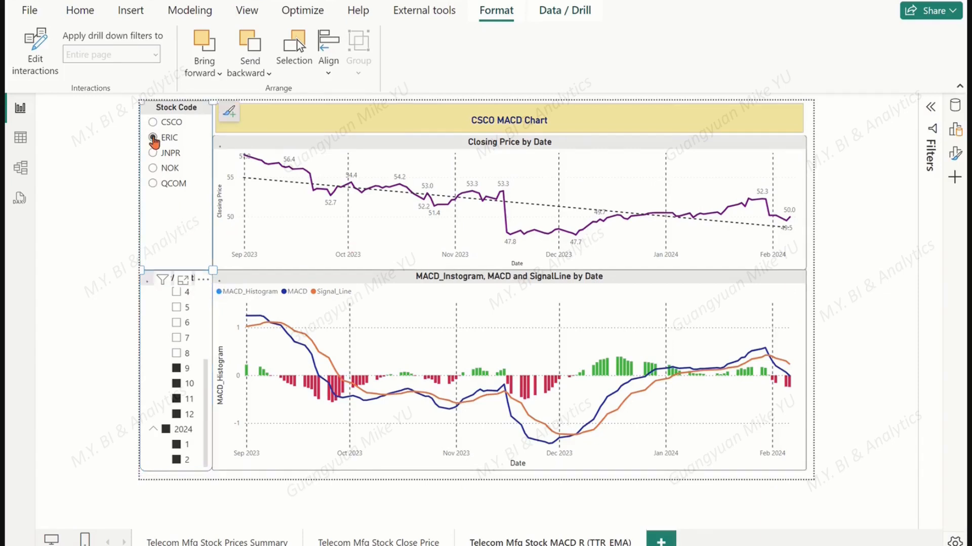
left_click(153, 153)
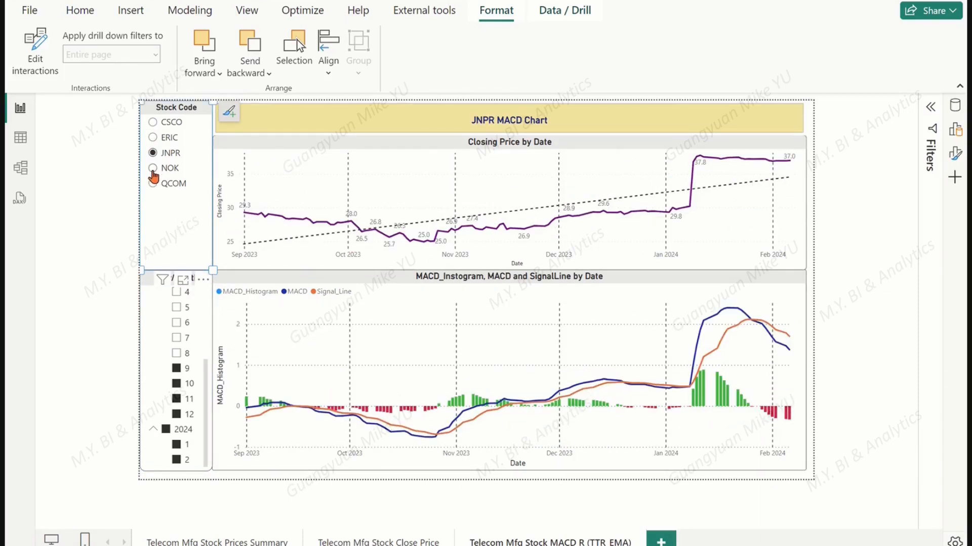
left_click(153, 168)
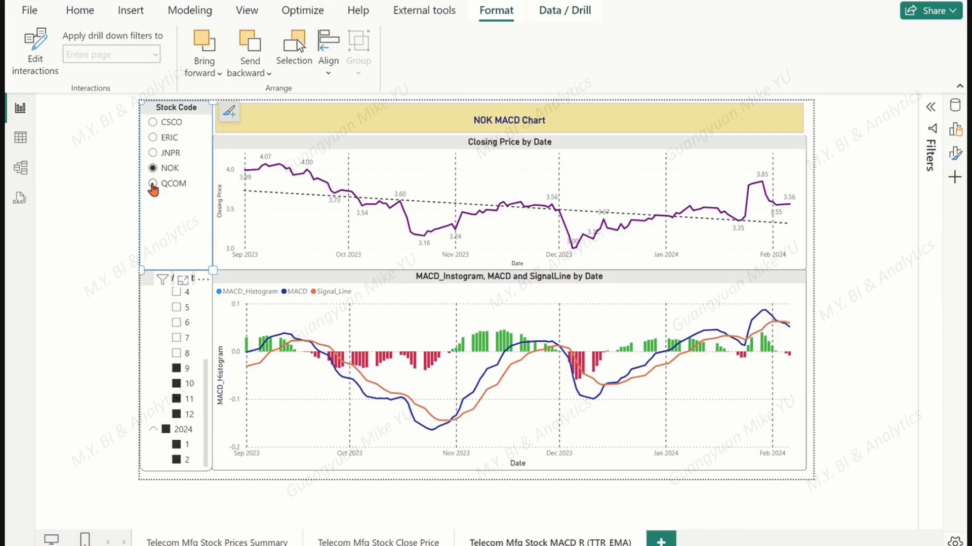
left_click(153, 184)
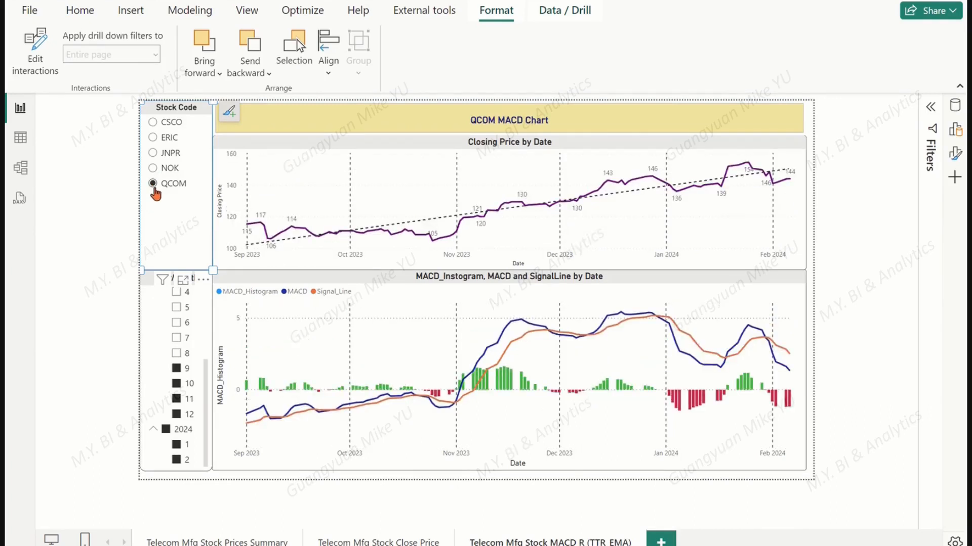
Collapse 2023, limit the Year/Month slicer to 2024 only, and switch the stock to NOK
scroll(169, 320, "up", 3)
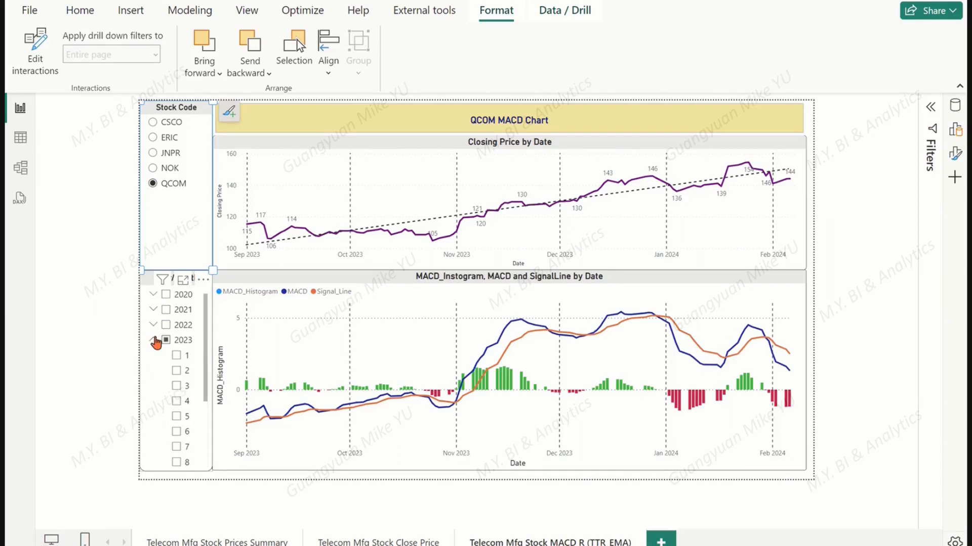
left_click(154, 340)
left_click(166, 371)
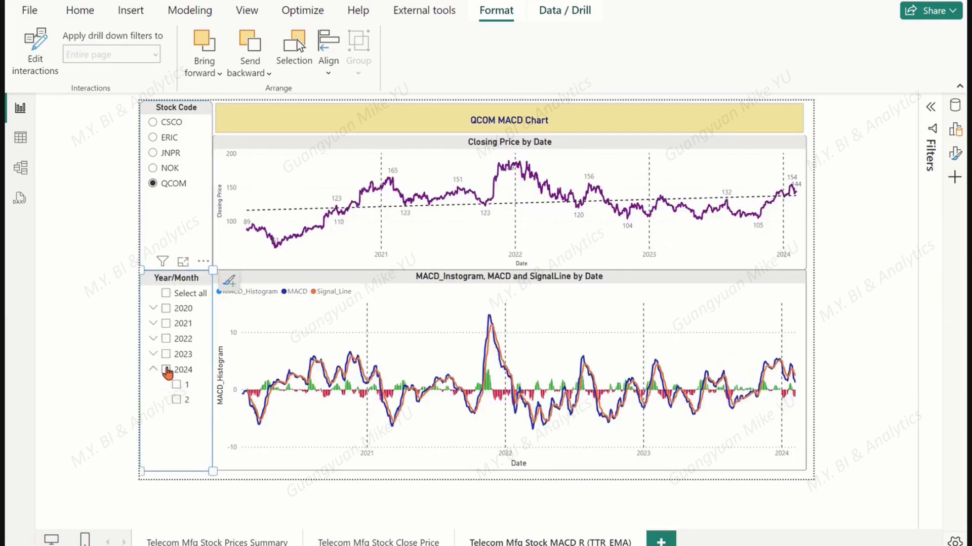
left_click(153, 169)
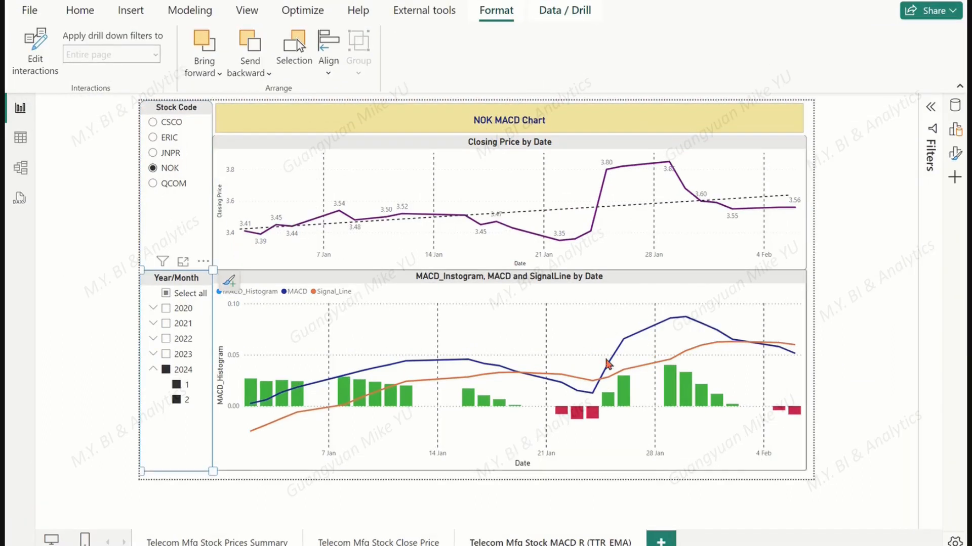
Extend the NOK charts' period backwards by adding months 12, 11, 10 and 9 of 2023 to the Year/Month selection
left_click(153, 356)
scroll(153, 360, "down", 5)
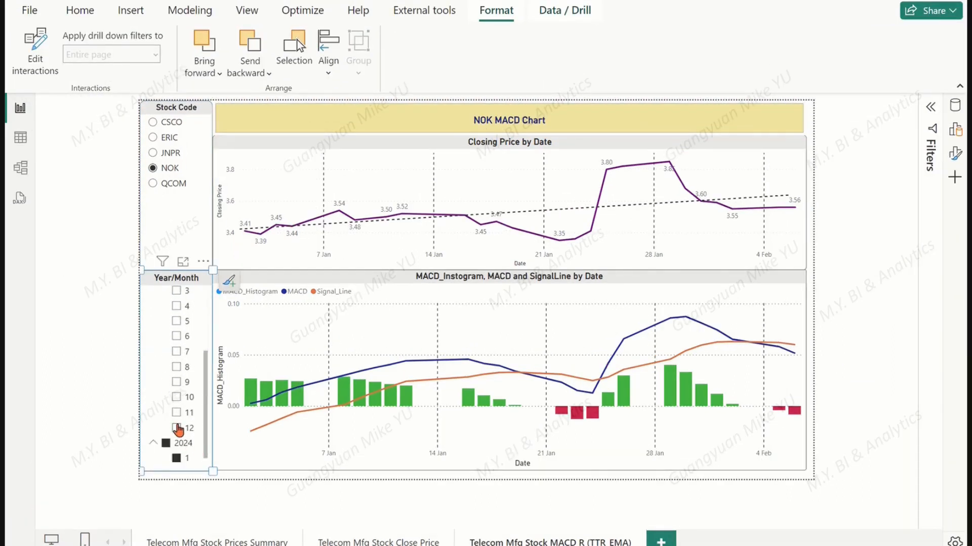
left_click(177, 428)
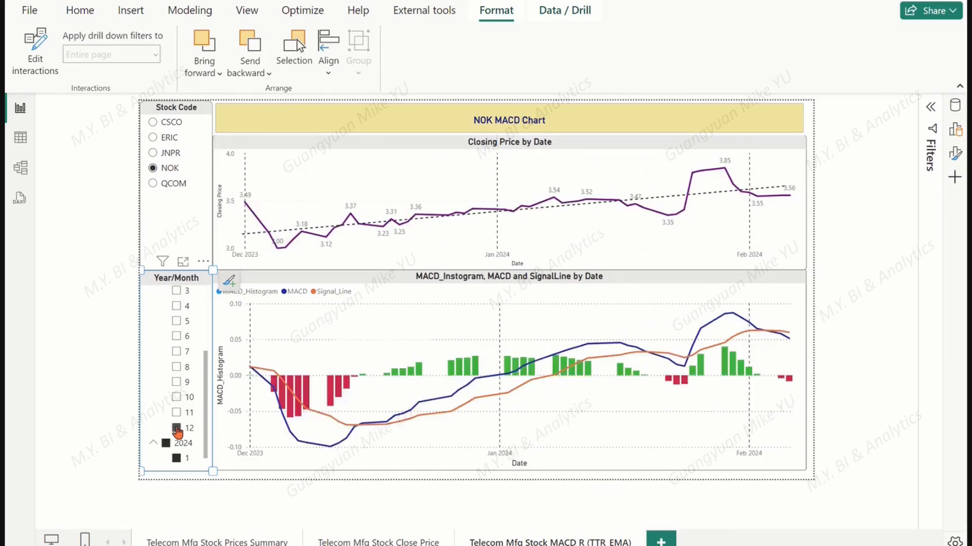
left_click(176, 414)
left_click(177, 398)
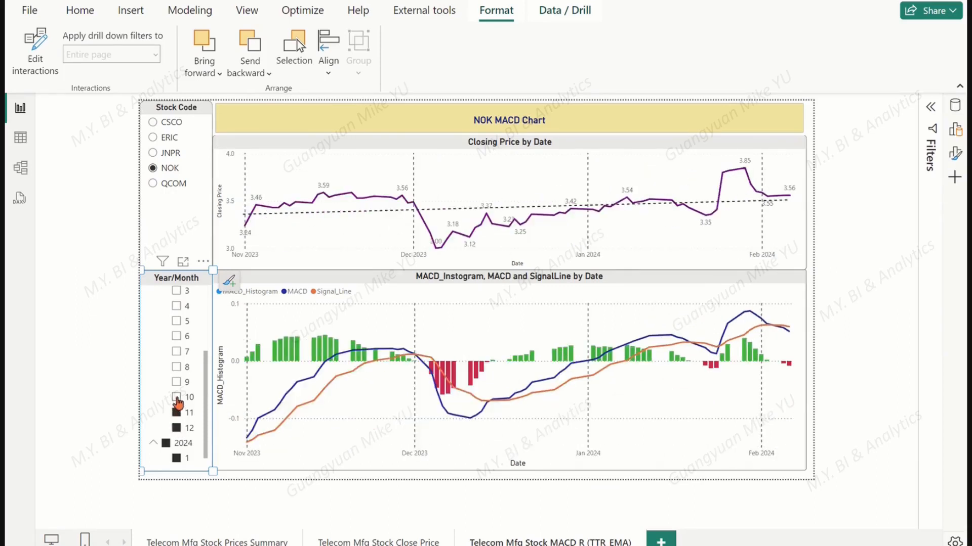
left_click(176, 382)
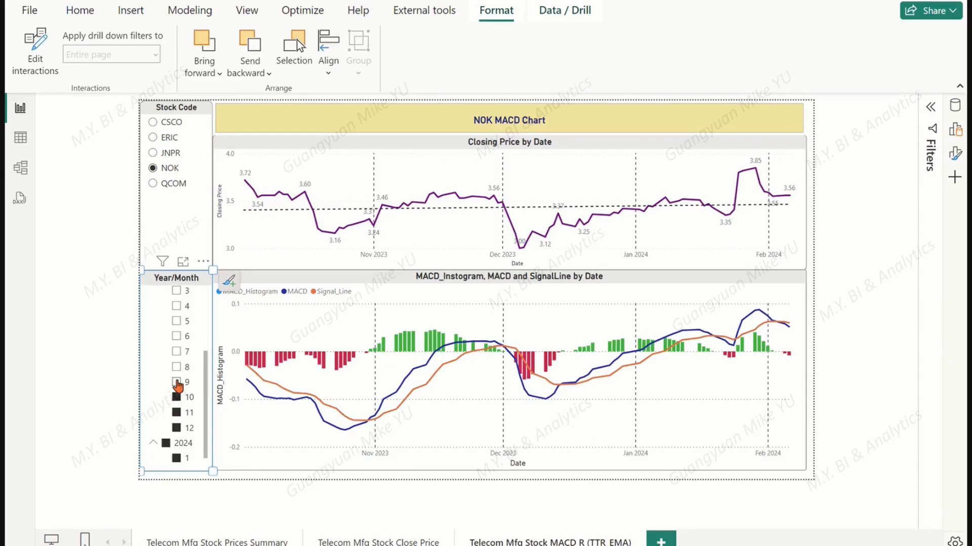